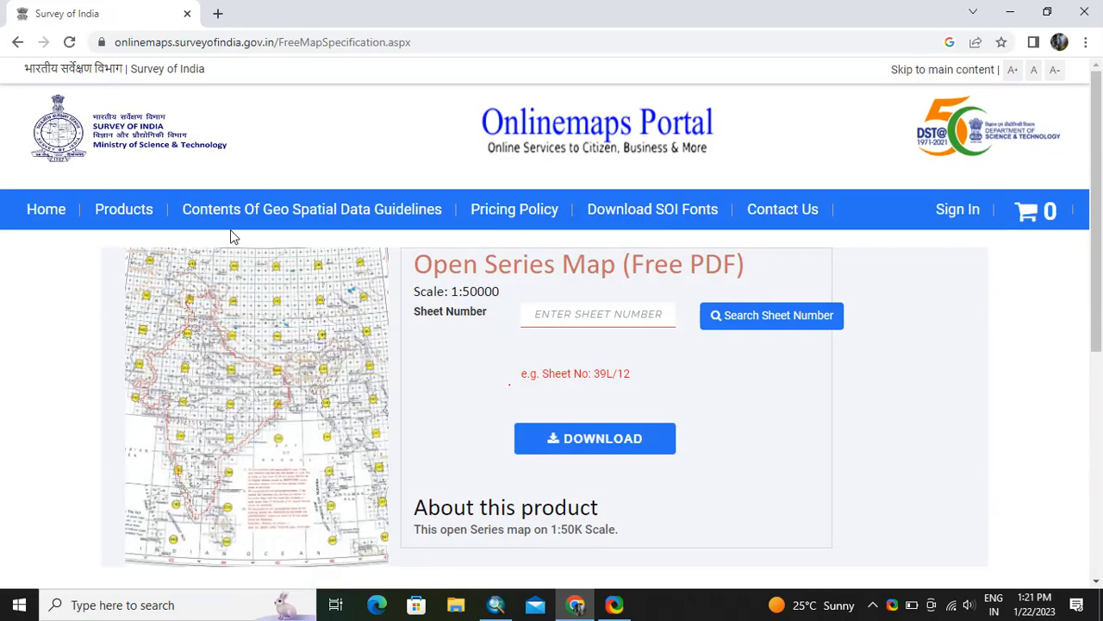
# - From the portal's home page, open the Village Boundary Database product offered in SHAPEFILE format
pyautogui.click(59, 210)
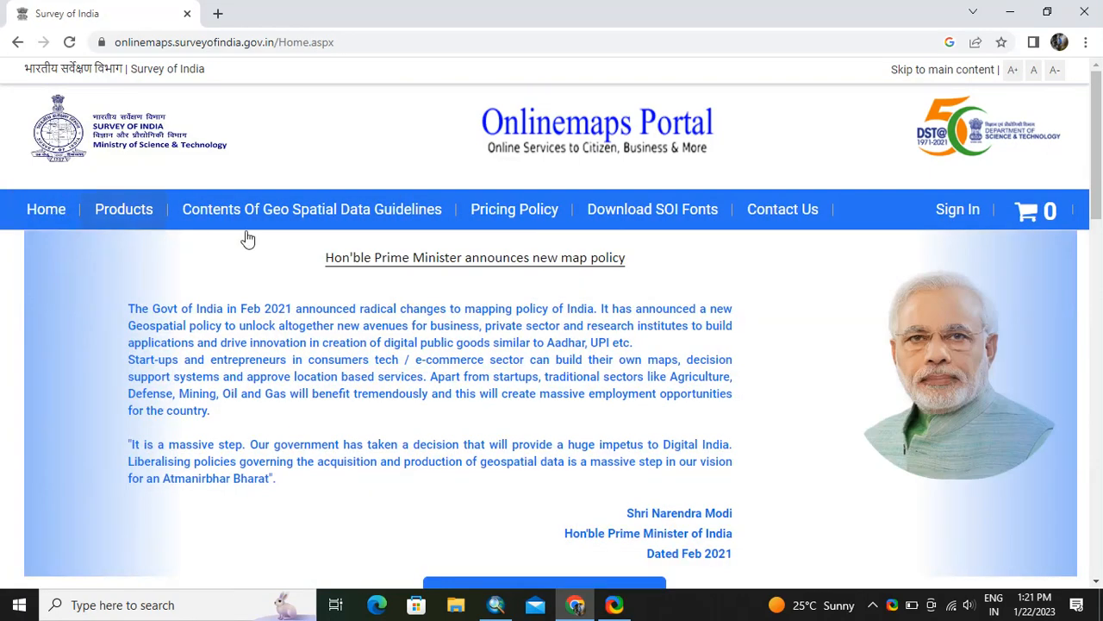
pyautogui.scroll(-5, 420, 379)
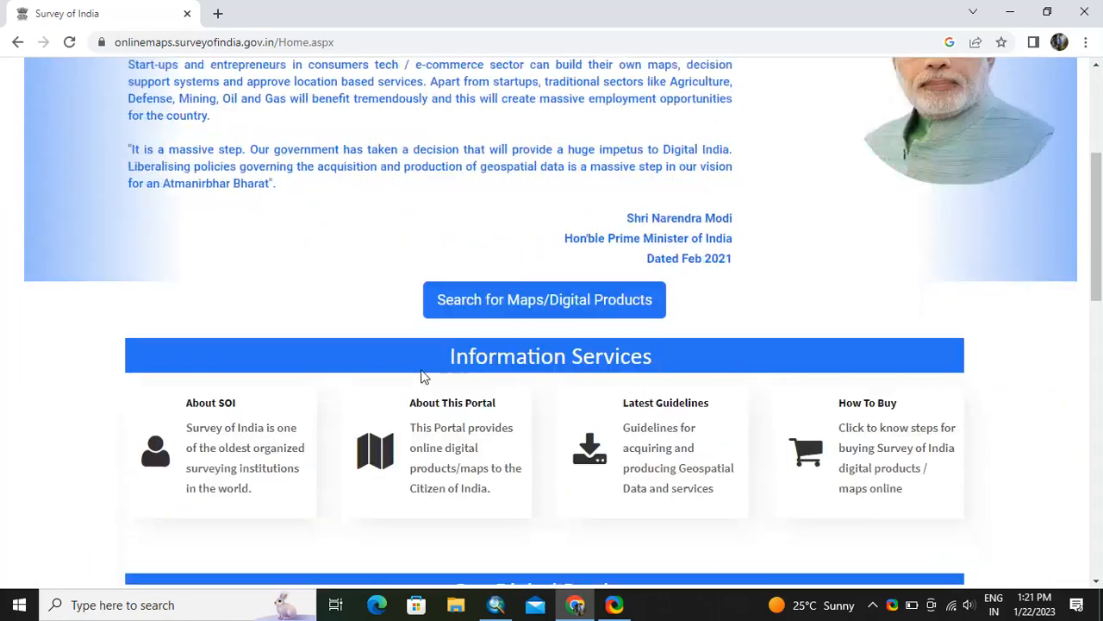
pyautogui.scroll(-3, 422, 376)
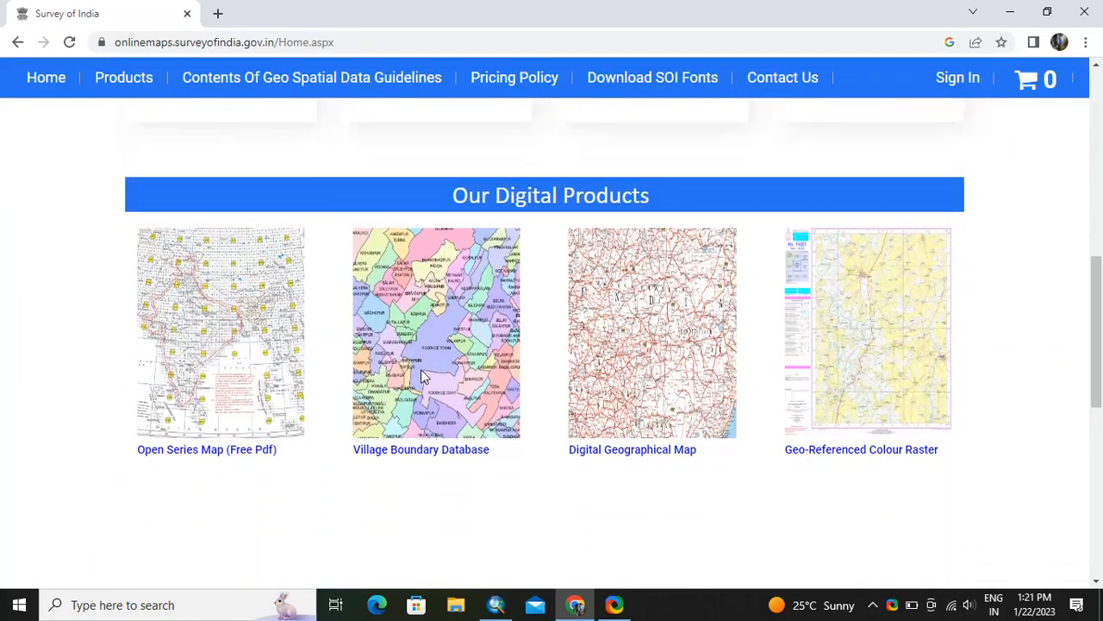
pyautogui.click(417, 341)
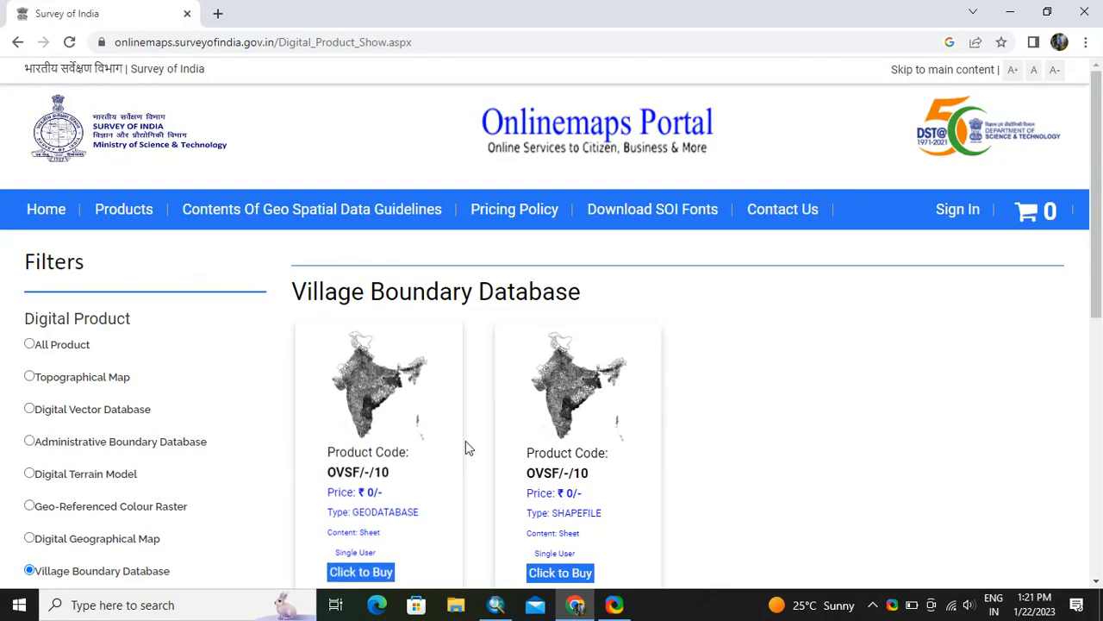
pyautogui.scroll(-2, 470, 442)
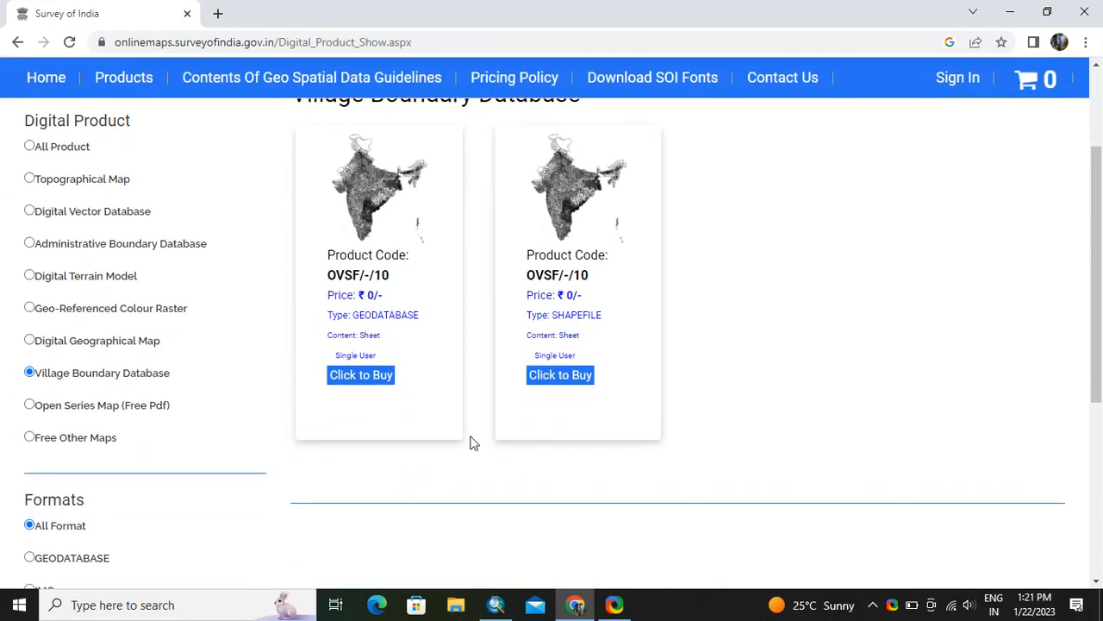
pyautogui.click(564, 371)
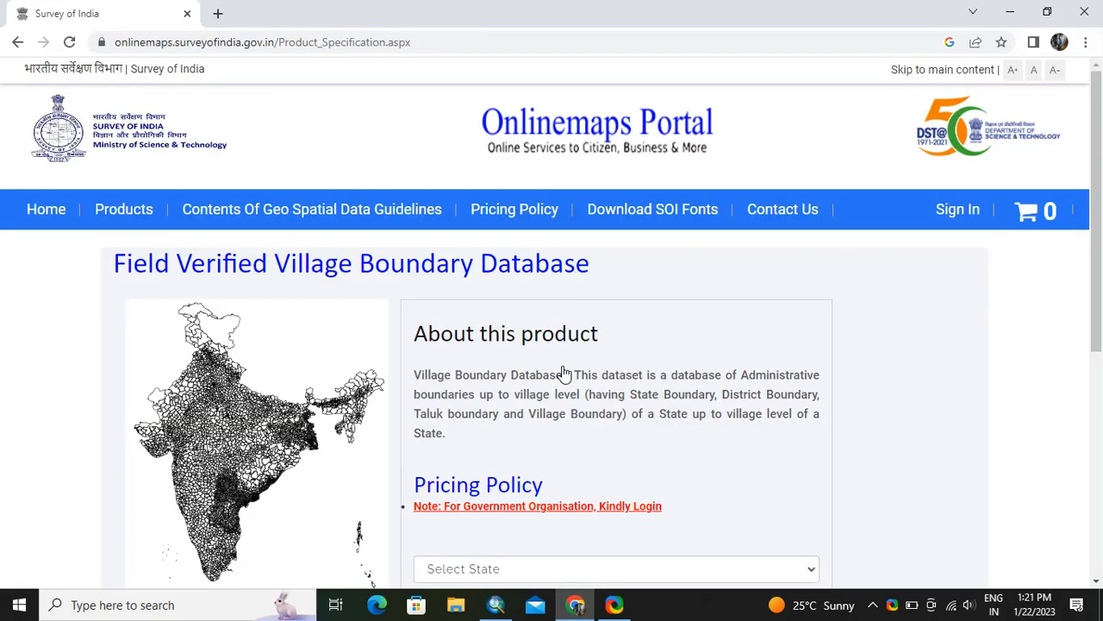
# - Set the product's state to MAHARASHTRA and its district to AHMADNAGAR
pyautogui.scroll(-3, 624, 369)
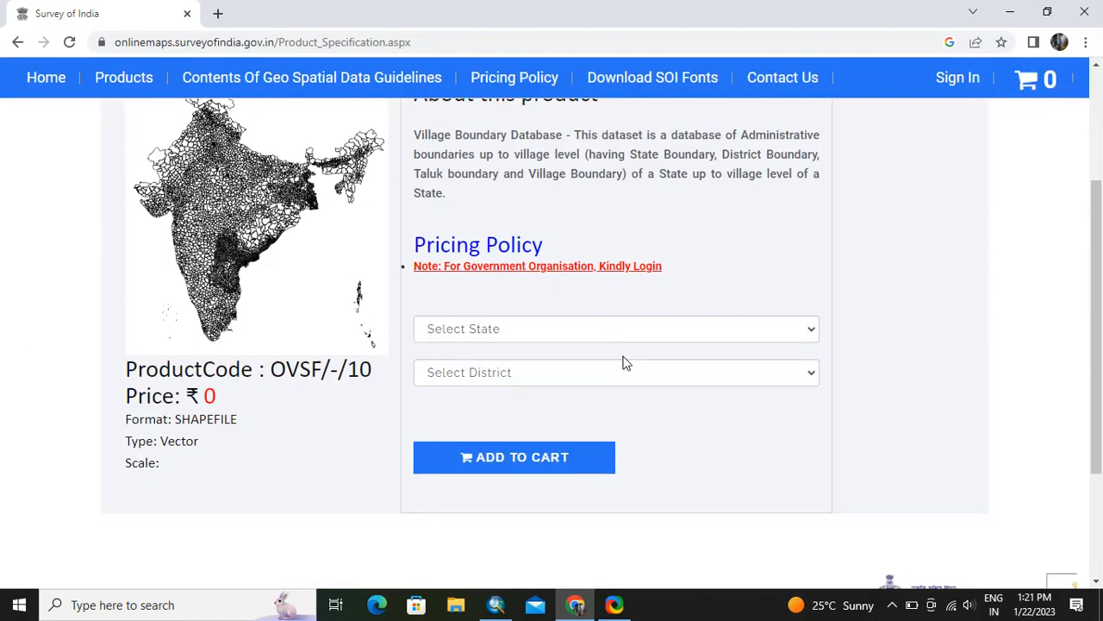
pyautogui.click(562, 332)
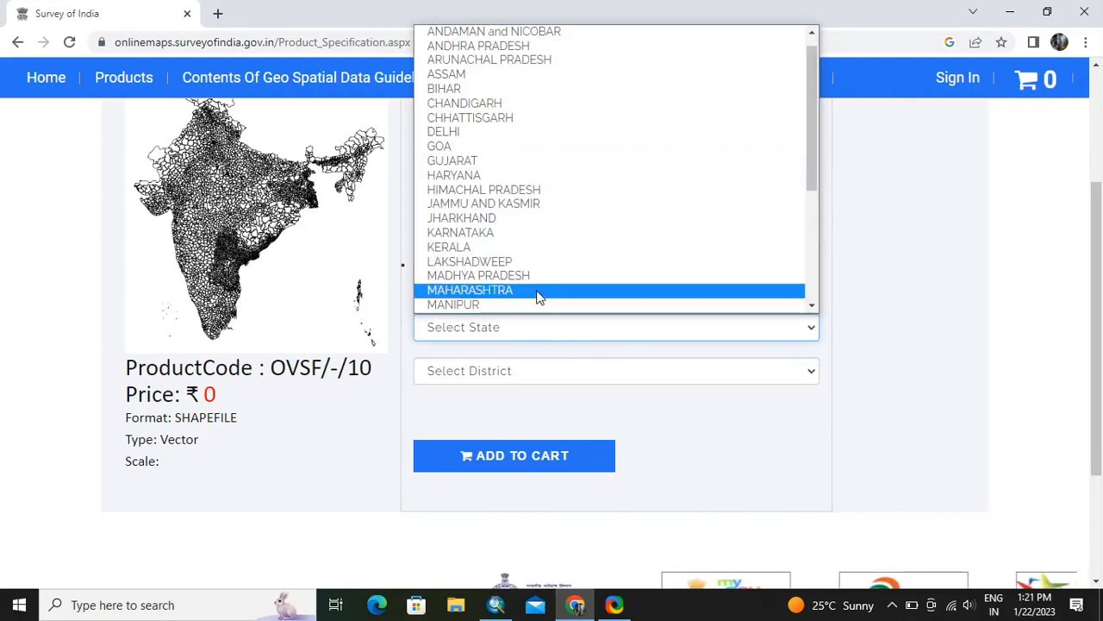
pyautogui.click(536, 298)
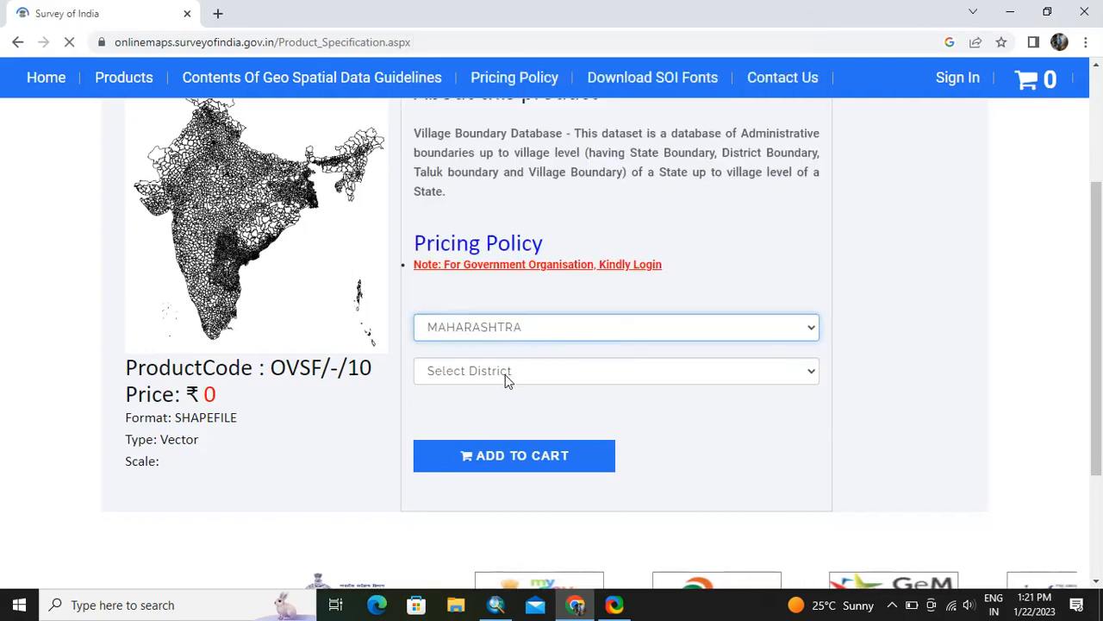
pyautogui.scroll(-3, 507, 376)
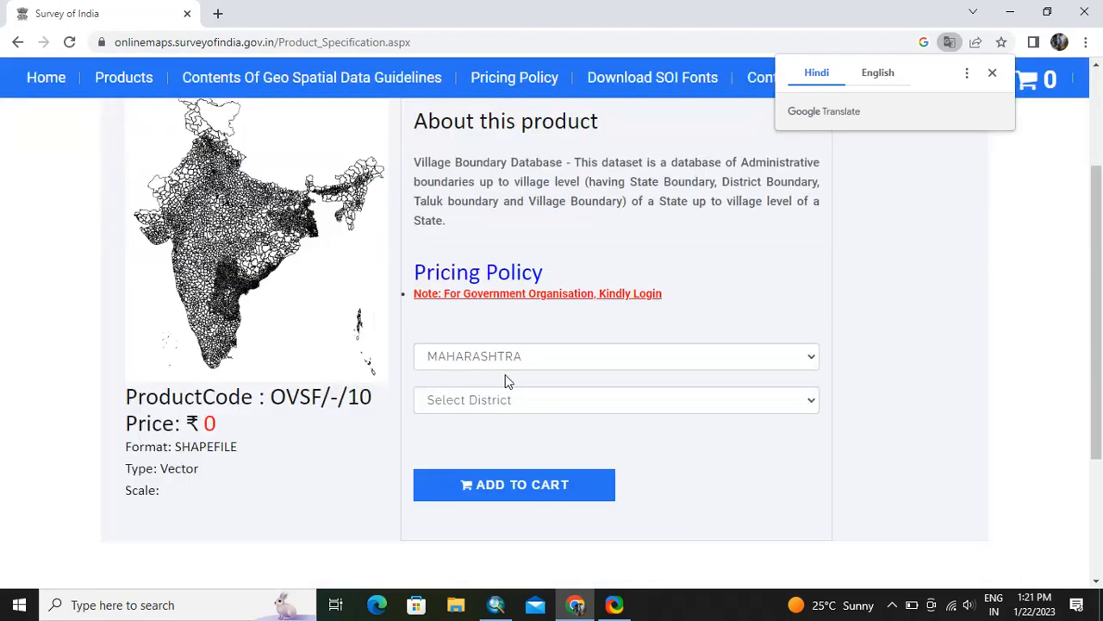
pyautogui.click(559, 317)
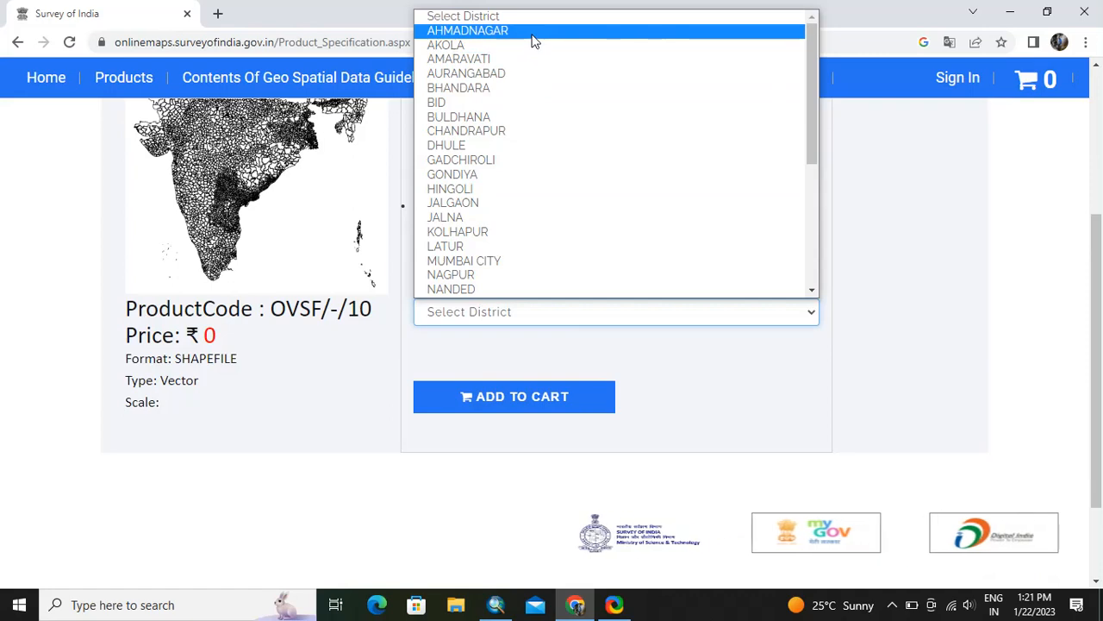
pyautogui.click(533, 35)
# - Add the Ahmadnagar village boundary shapefile to the cart and view the cart
pyautogui.click(504, 396)
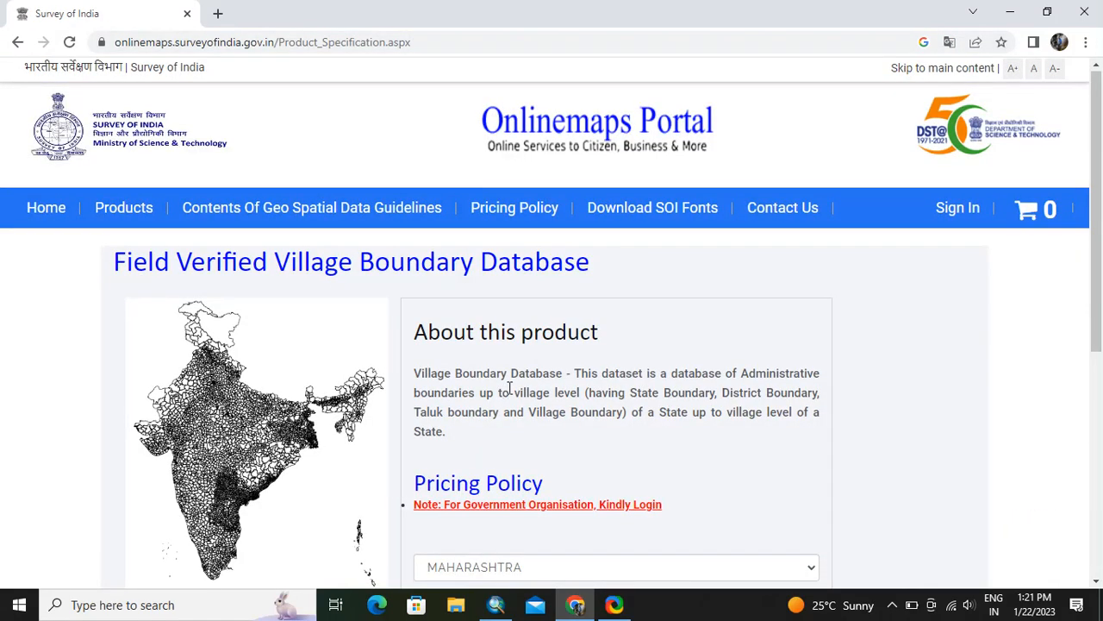
pyautogui.scroll(-4, 506, 394)
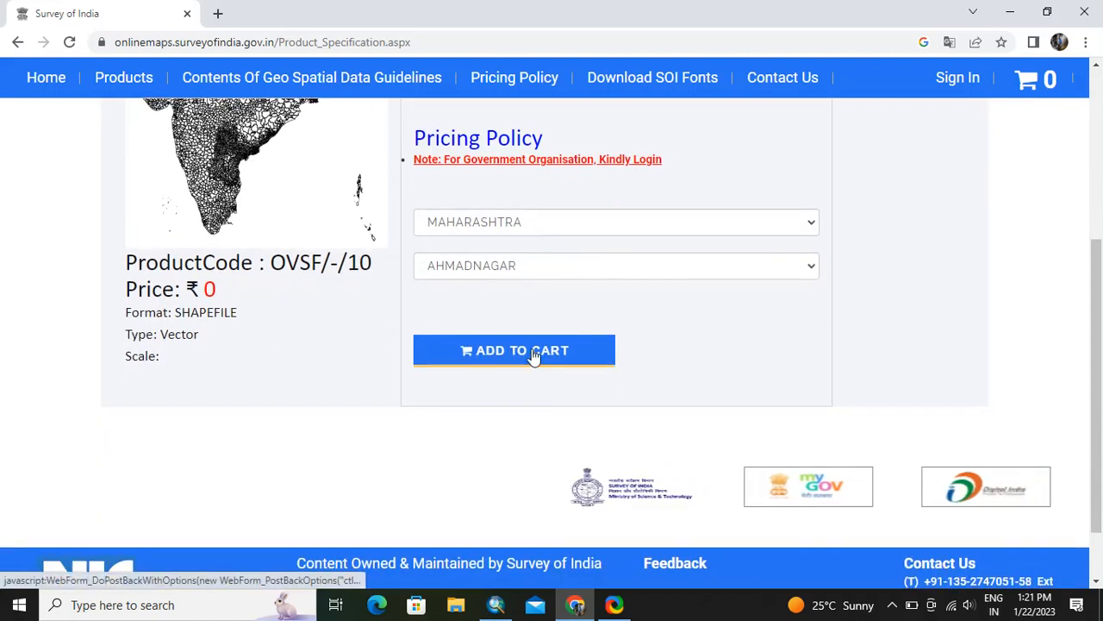
pyautogui.click(533, 350)
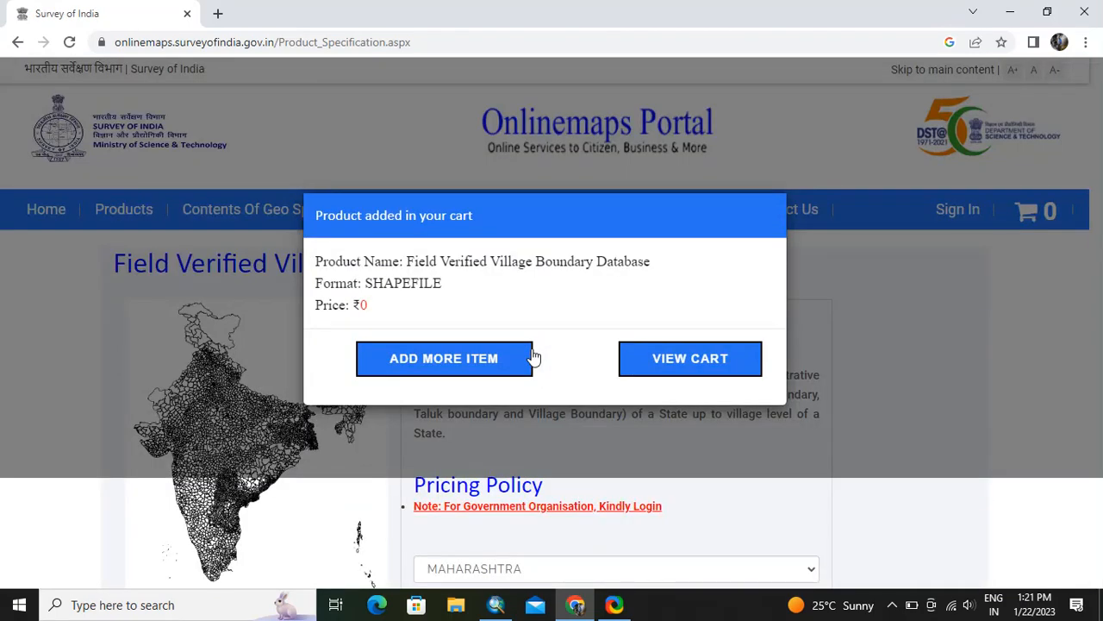
pyautogui.click(668, 362)
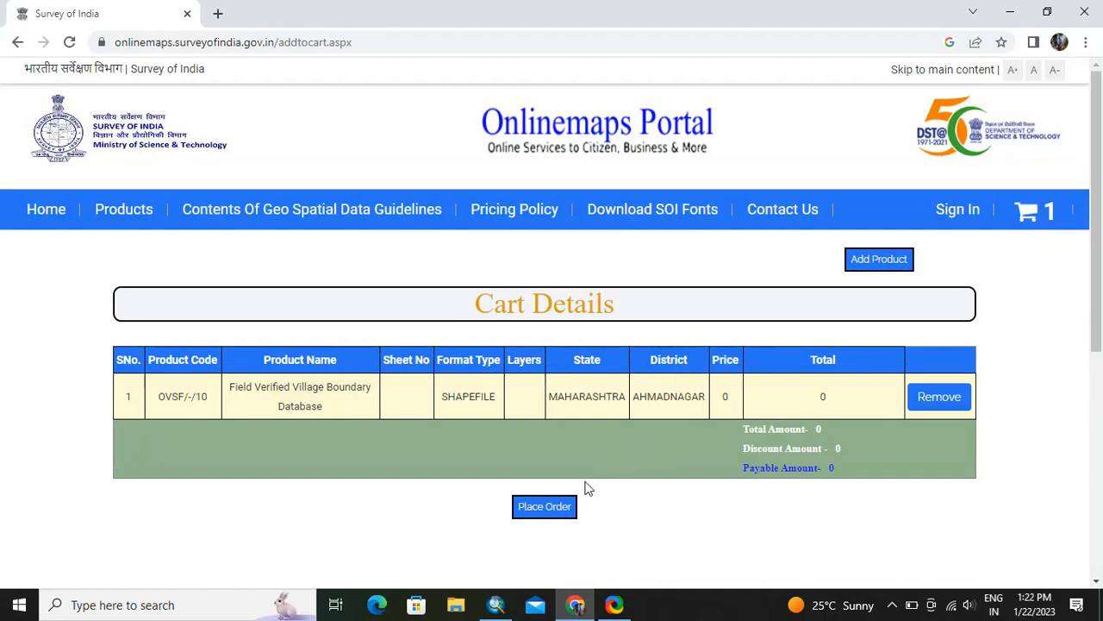
# - Proceed to order the cart item, enter the CAPTCHA code on the login form and sign in with the prefilled credentials
pyautogui.click(546, 510)
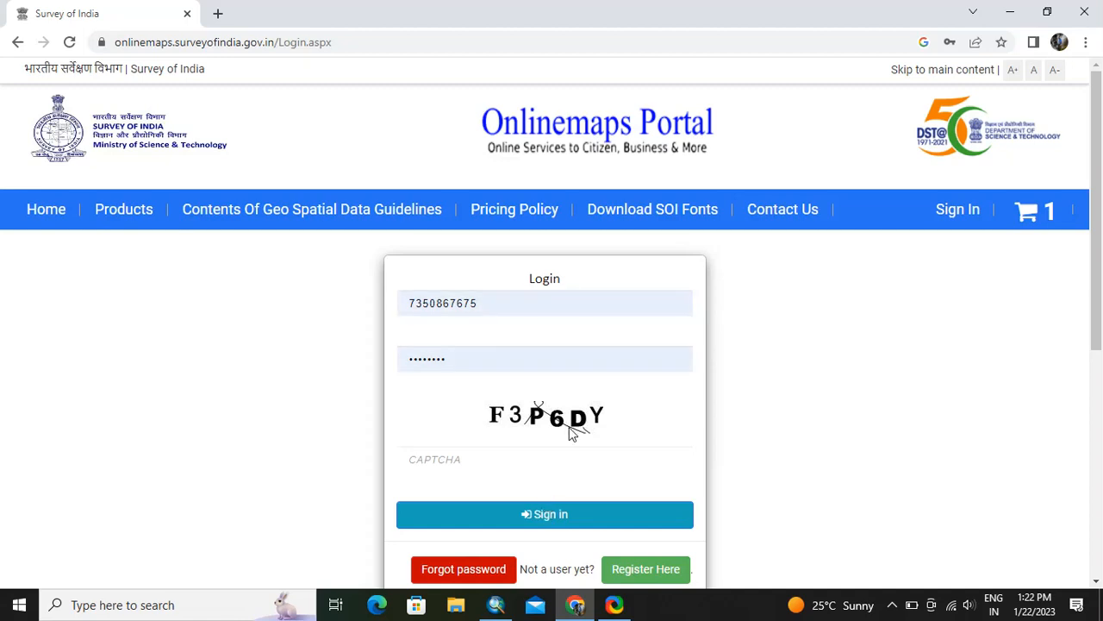
pyautogui.scroll(-2, 569, 431)
pyautogui.click(480, 255)
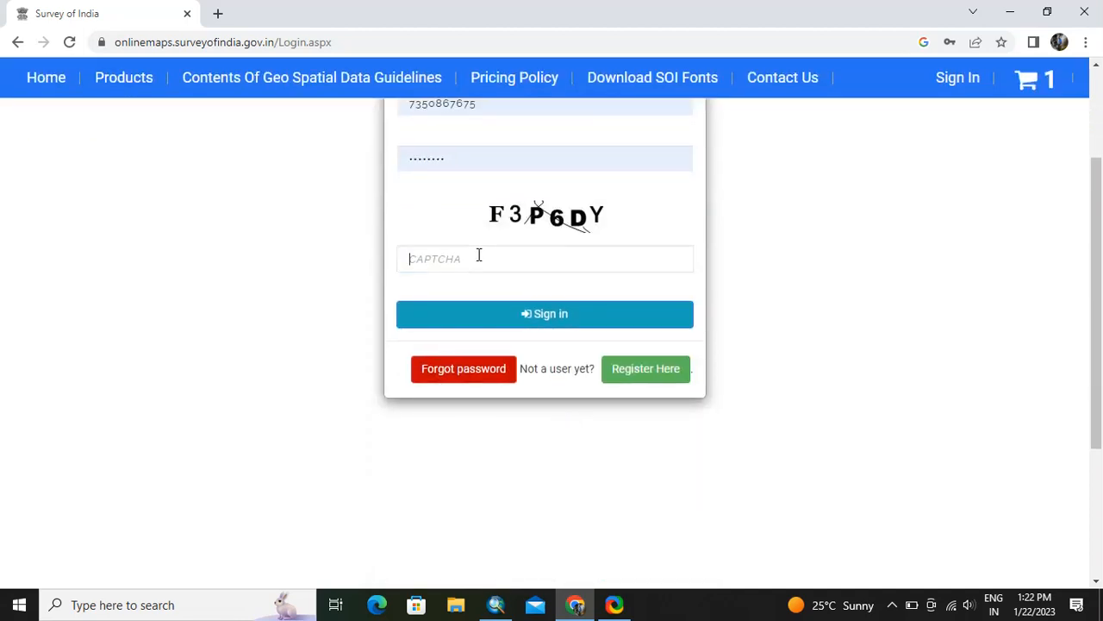
pyautogui.write('F3P6DY')
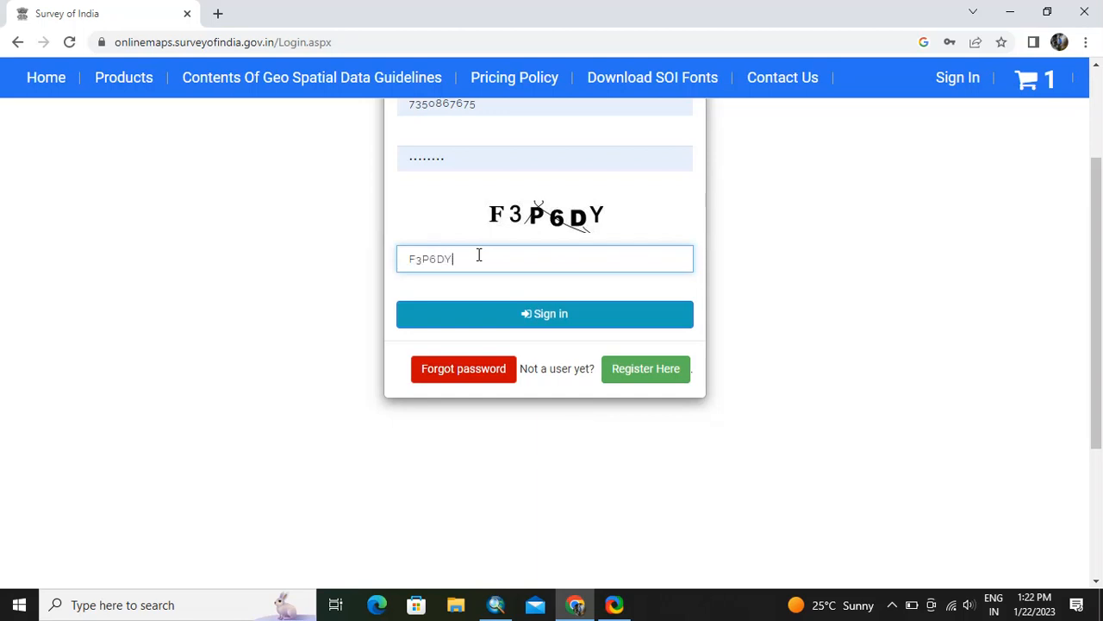
pyautogui.click(537, 314)
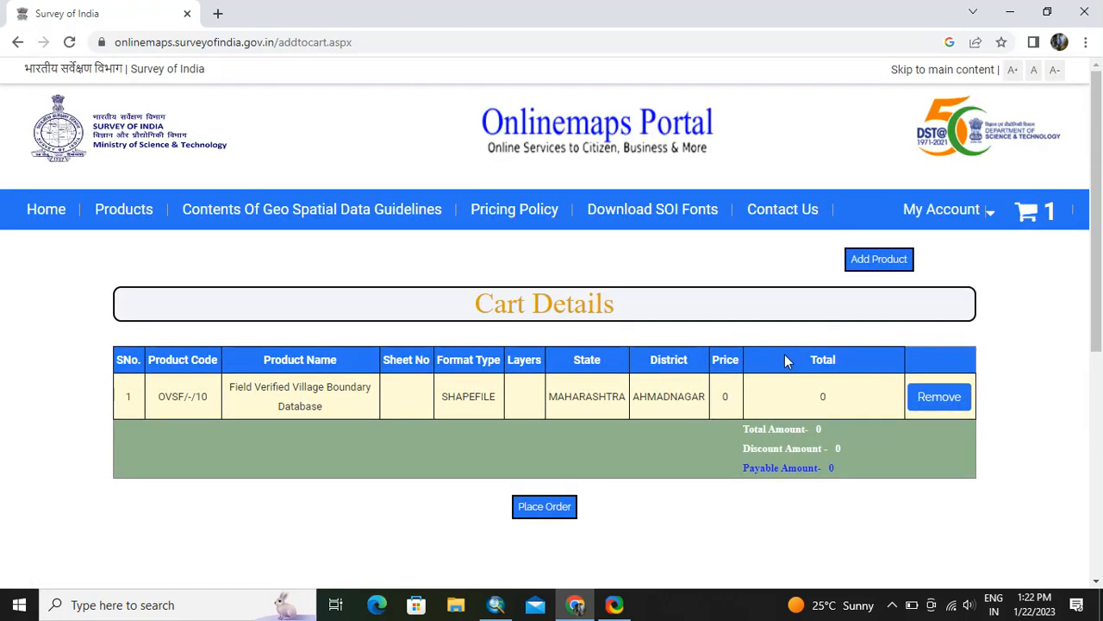
# - Place the order, agreeing to the terms and conditions, and proceed to its product download page
pyautogui.click(541, 510)
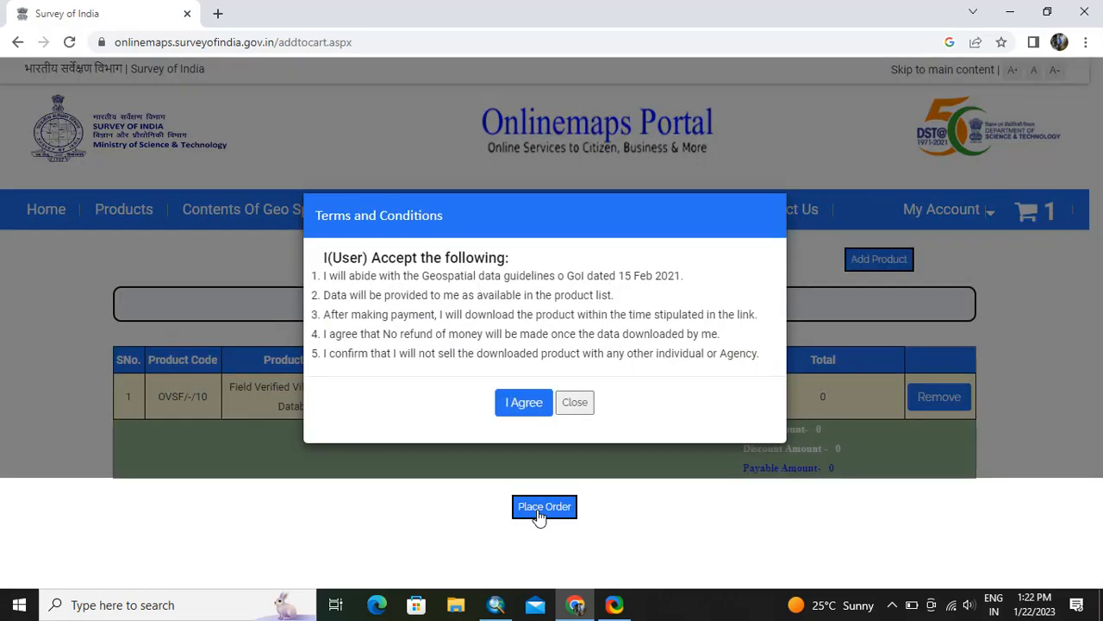
pyautogui.click(517, 403)
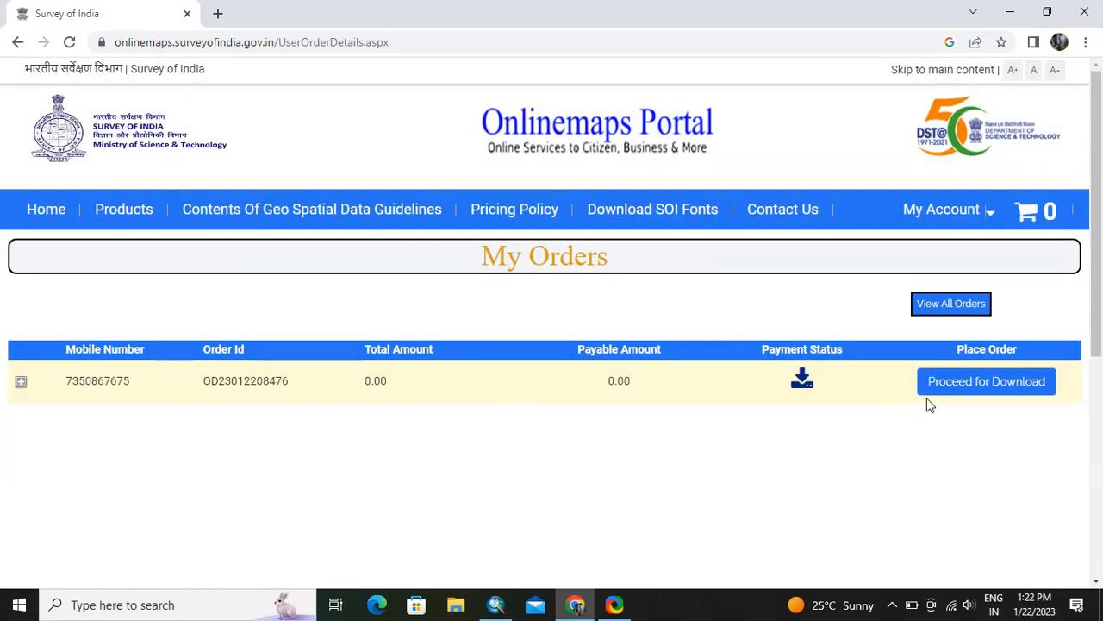
pyautogui.click(948, 384)
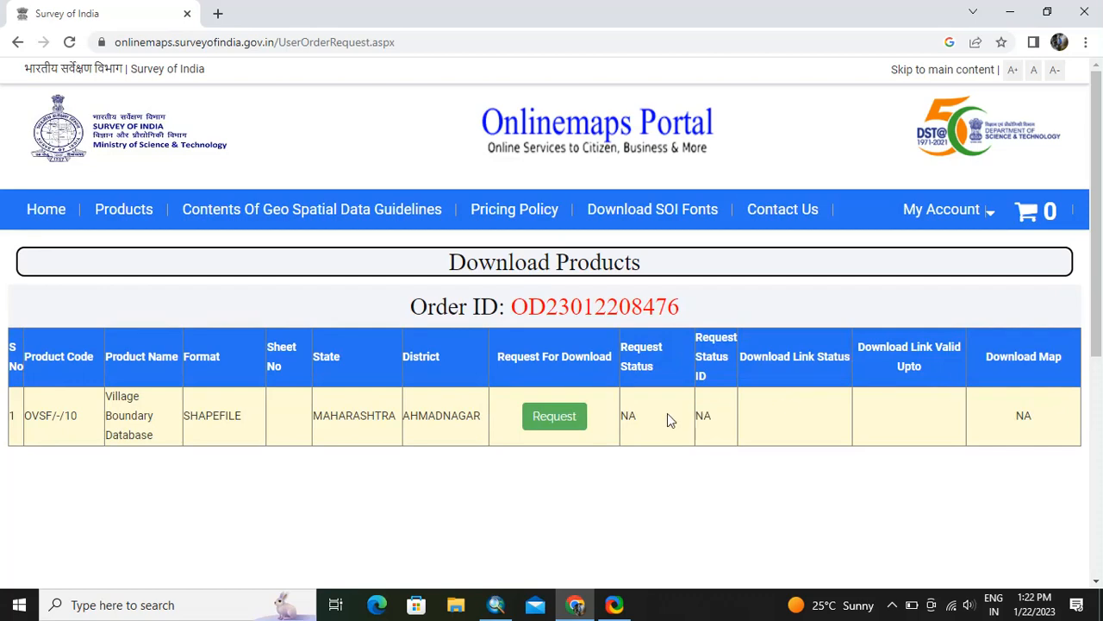
# - Request the ordered Village Boundary Database, generating its download link and downloading the file
pyautogui.click(565, 421)
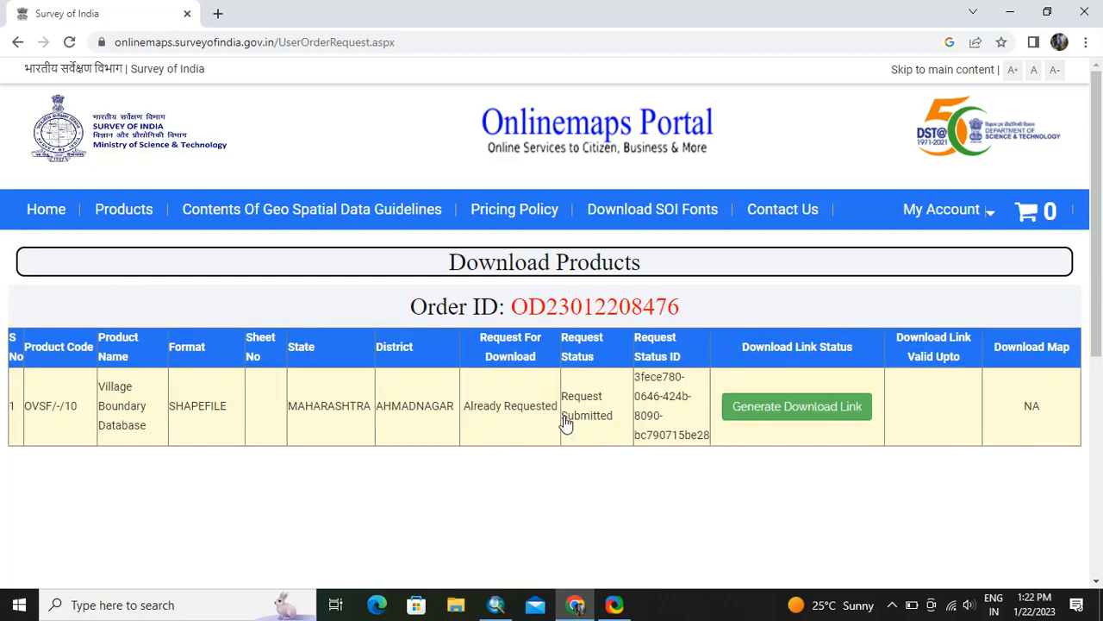
pyautogui.click(794, 408)
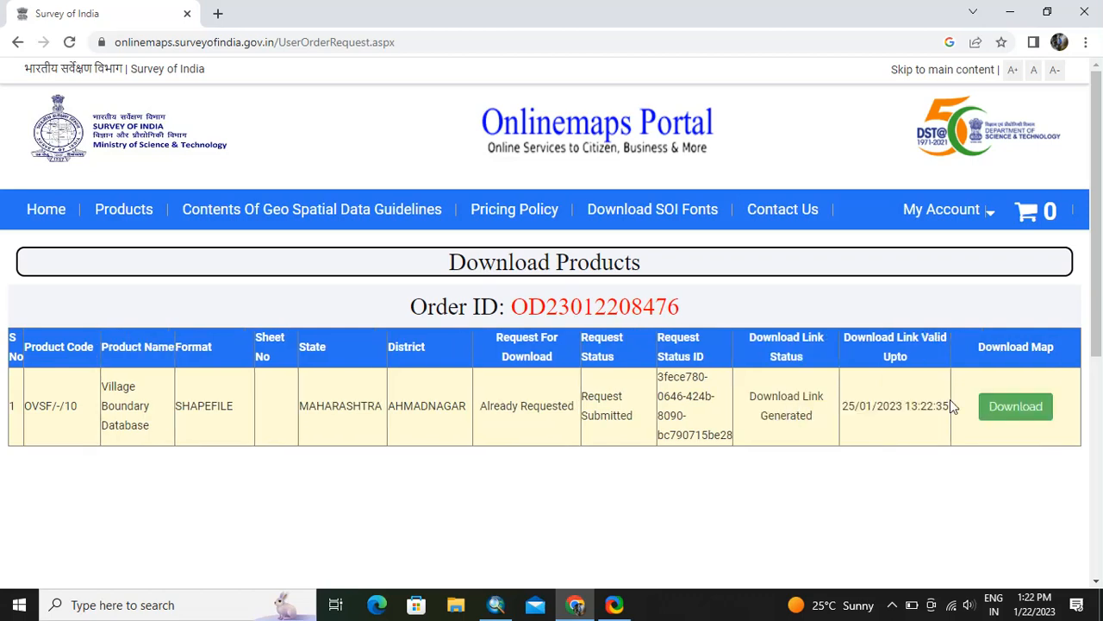
pyautogui.click(1006, 411)
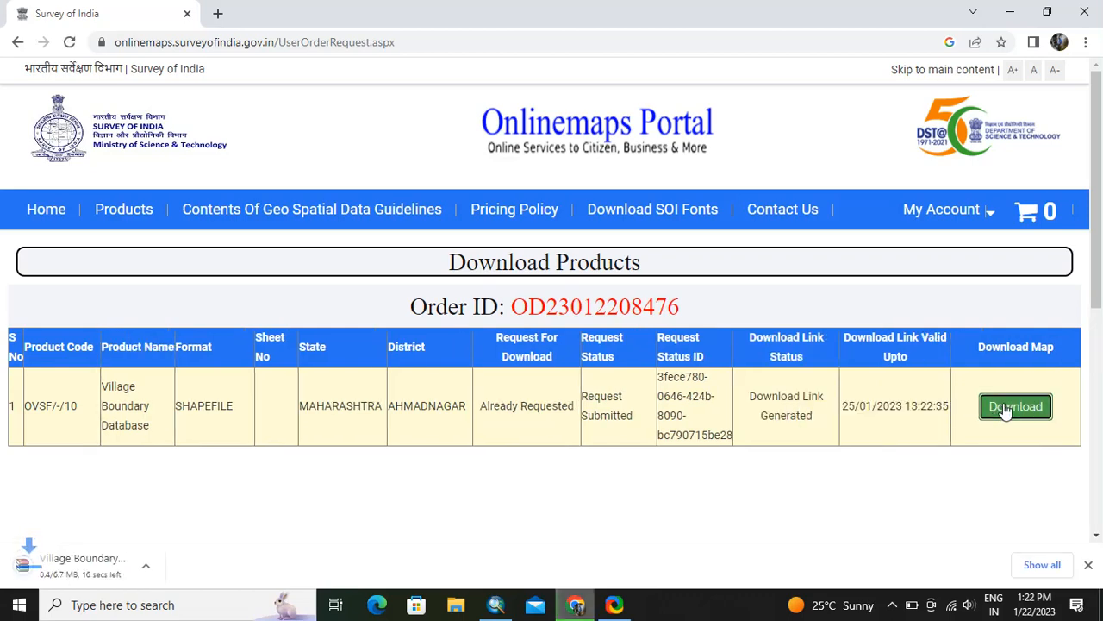
# - Show the downloaded Village Boundary Database.zip in its folder and cut the archive for moving
pyautogui.click(1041, 565)
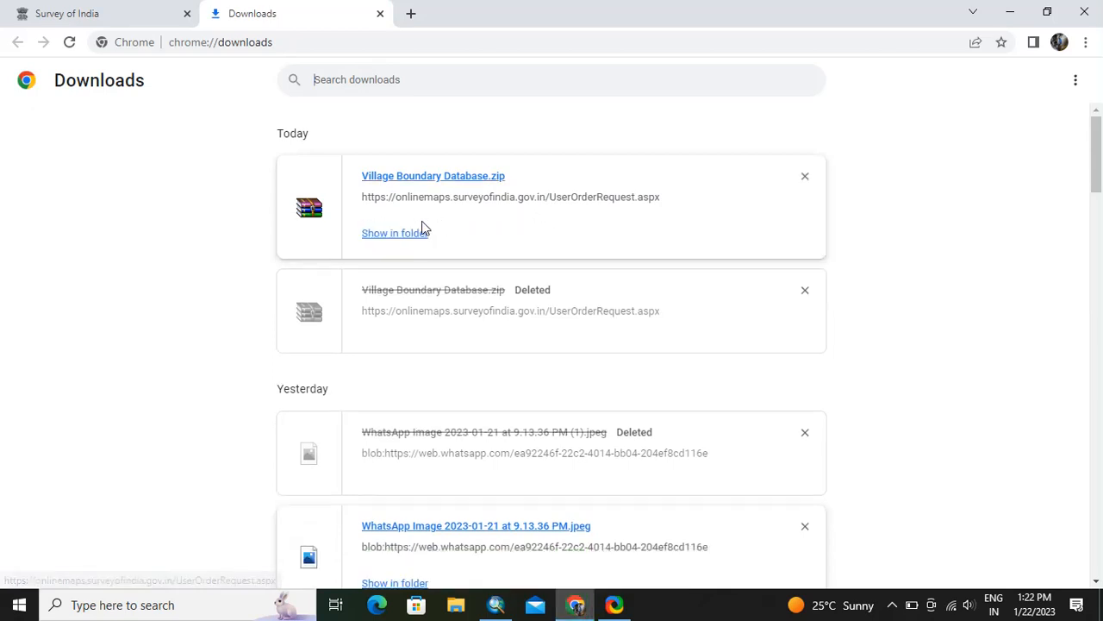
pyautogui.click(399, 234)
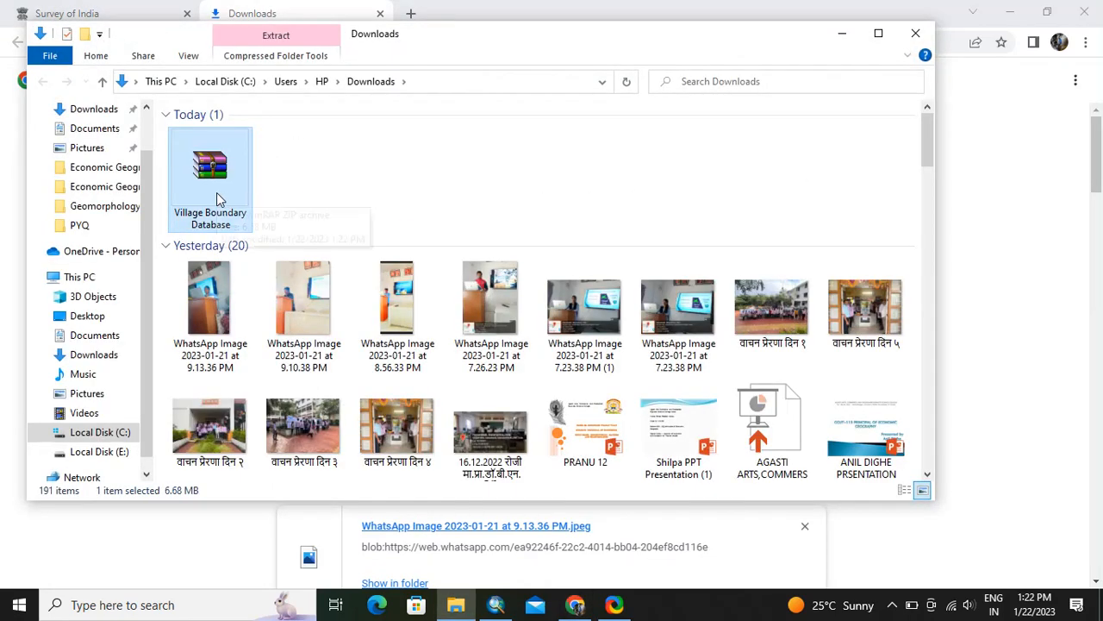
pyautogui.hotkey('ctrl', 'x')
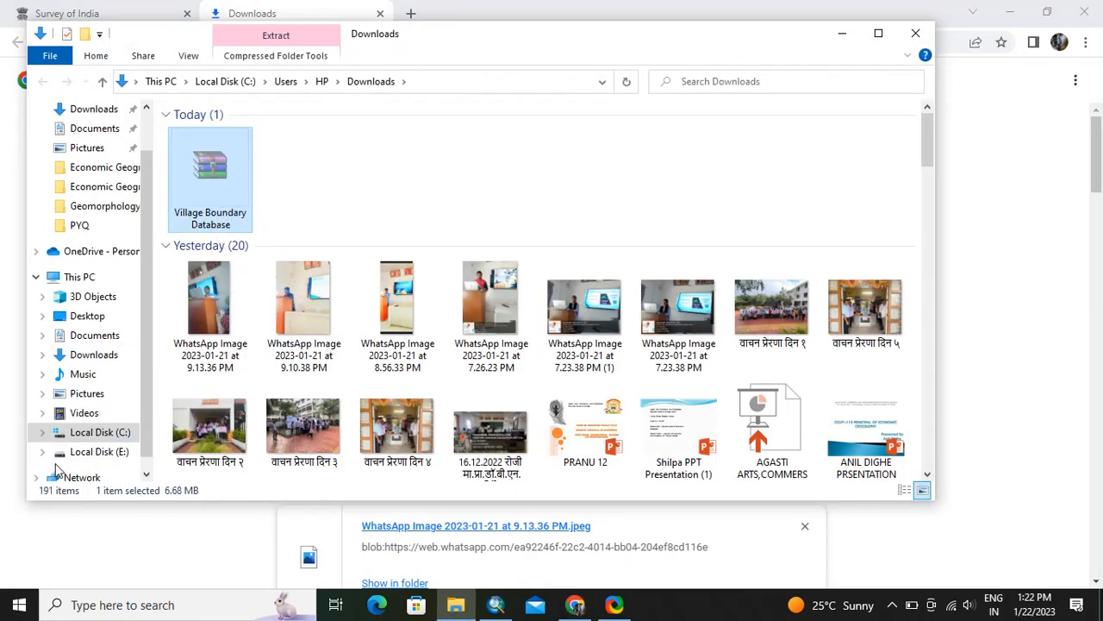
# - Create a folder named Ahmedngar Villages inside the GIS Works folder on Local Disk (E:)
pyautogui.click(83, 453)
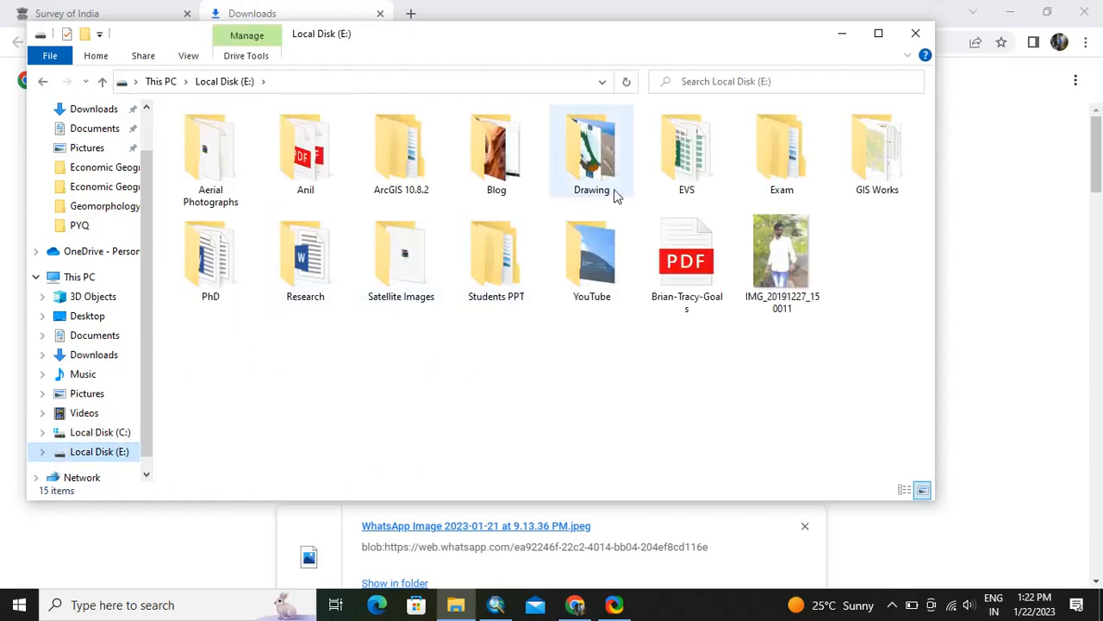
pyautogui.doubleClick(875, 166)
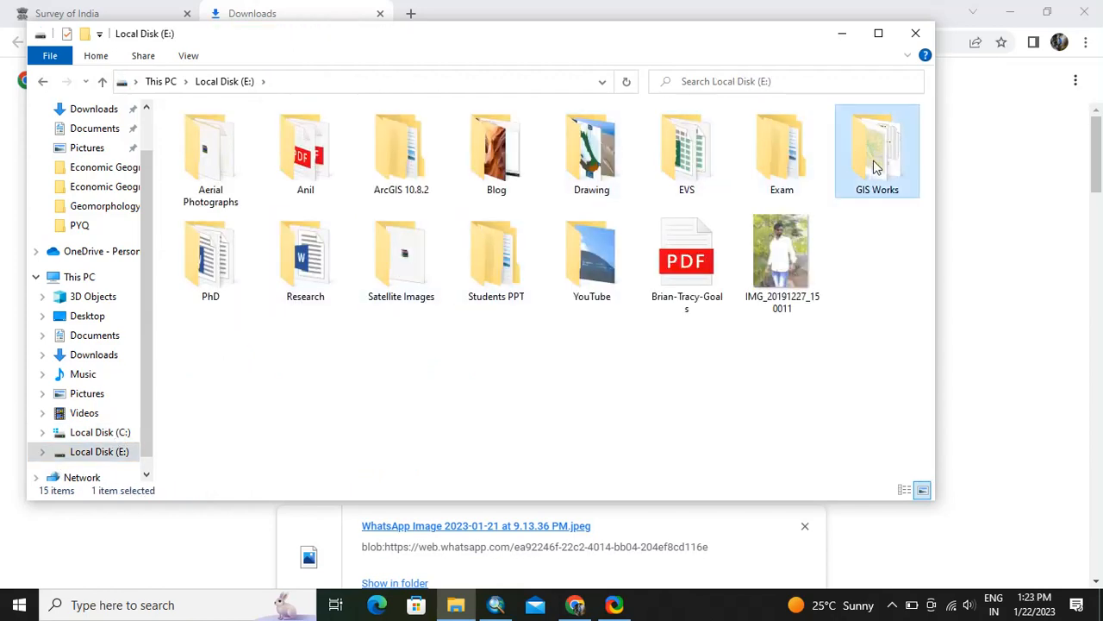
pyautogui.rightClick(448, 391)
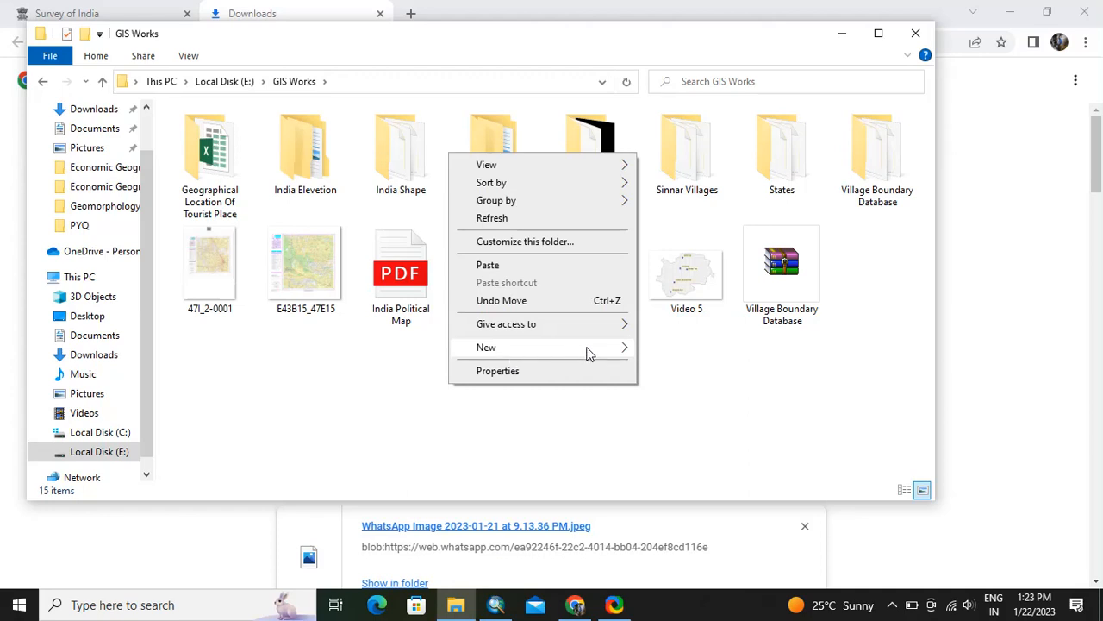
pyautogui.moveTo(587, 351)
pyautogui.click(665, 350)
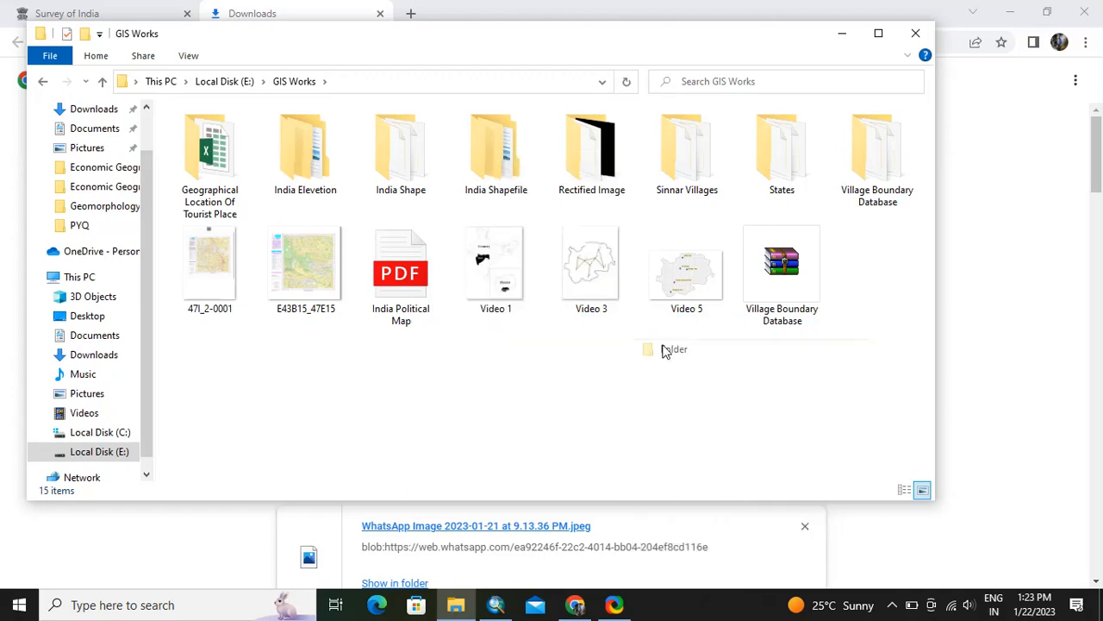
pyautogui.press('BackSpace')
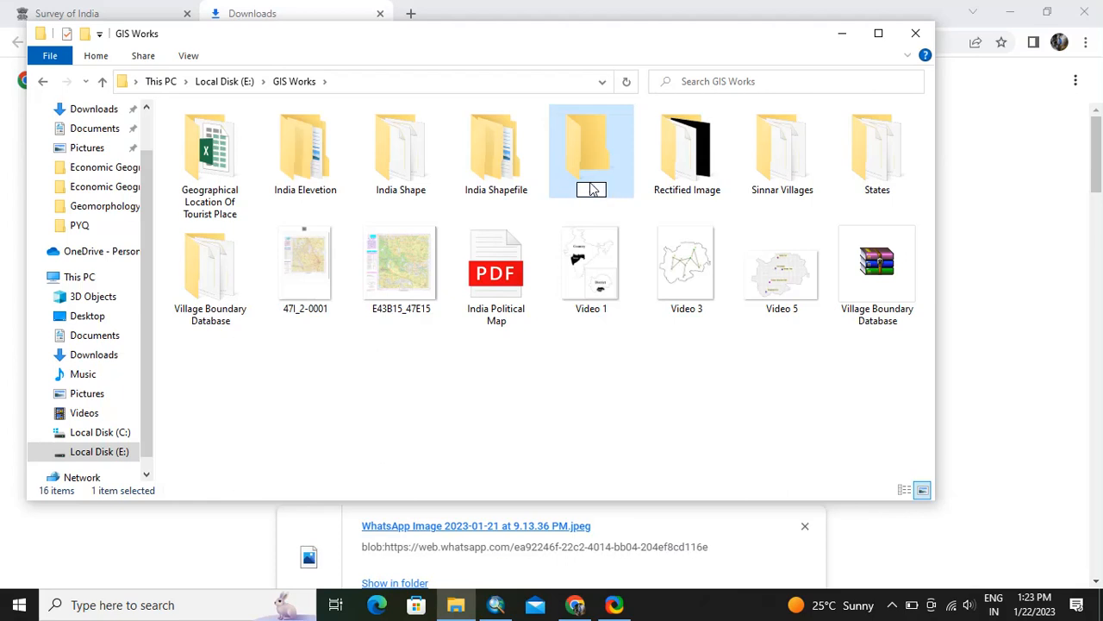
pyautogui.write('ahmednagar')
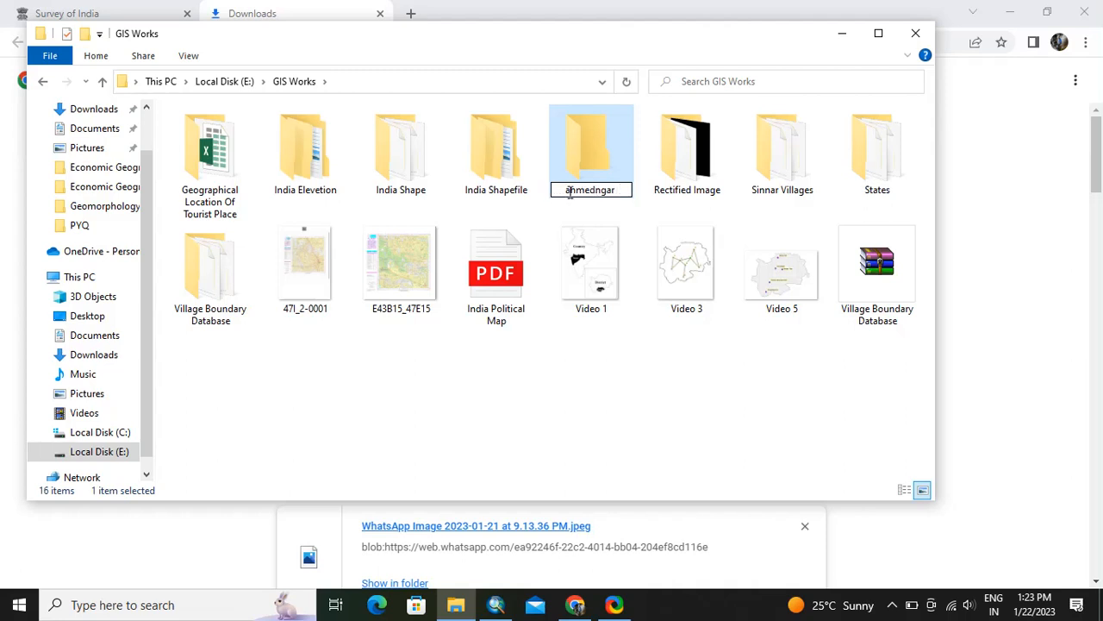
pyautogui.press('BackSpace')
pyautogui.write('Ahmedngar Villages')
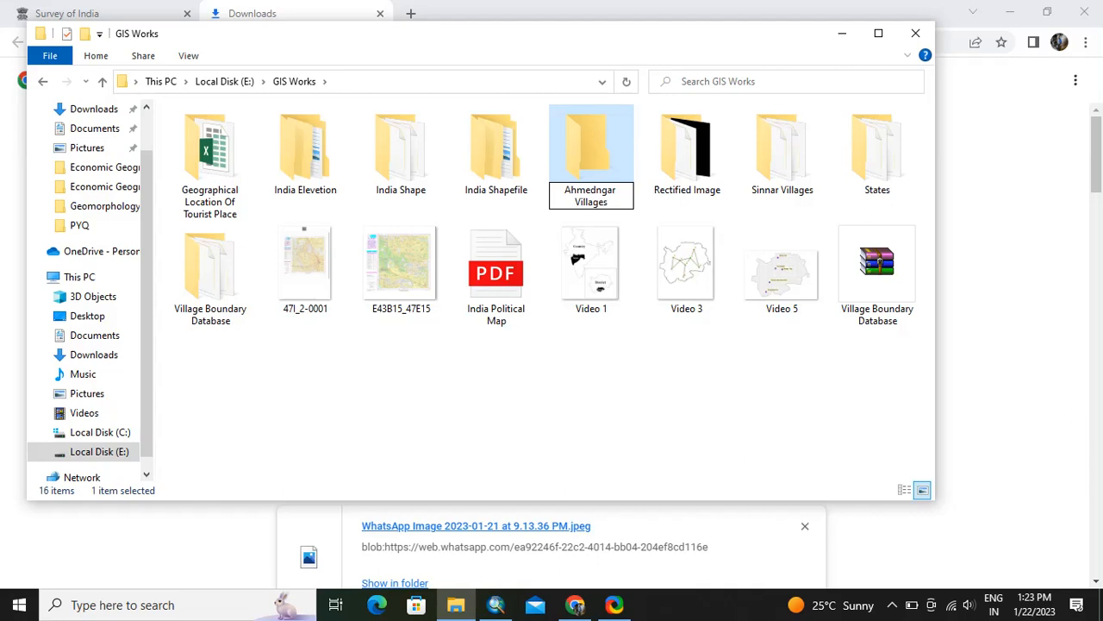
pyautogui.press('Return')
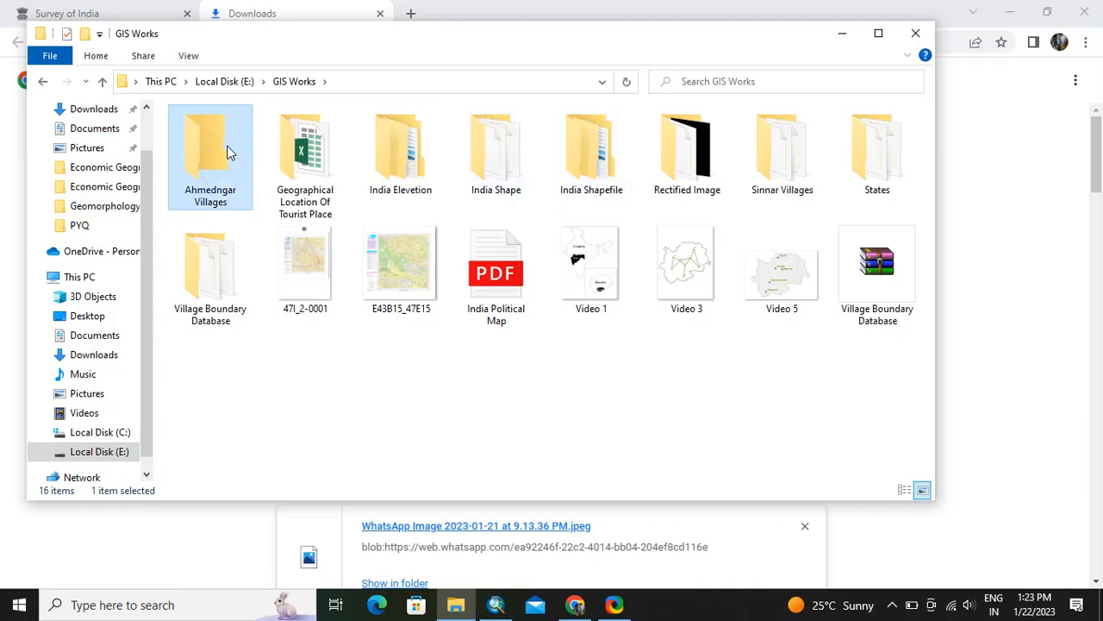
# - Paste the cut Village Boundary Database archive into the Ahmedngar Villages folder and extract it into its own subfolder there
pyautogui.doubleClick(228, 152)
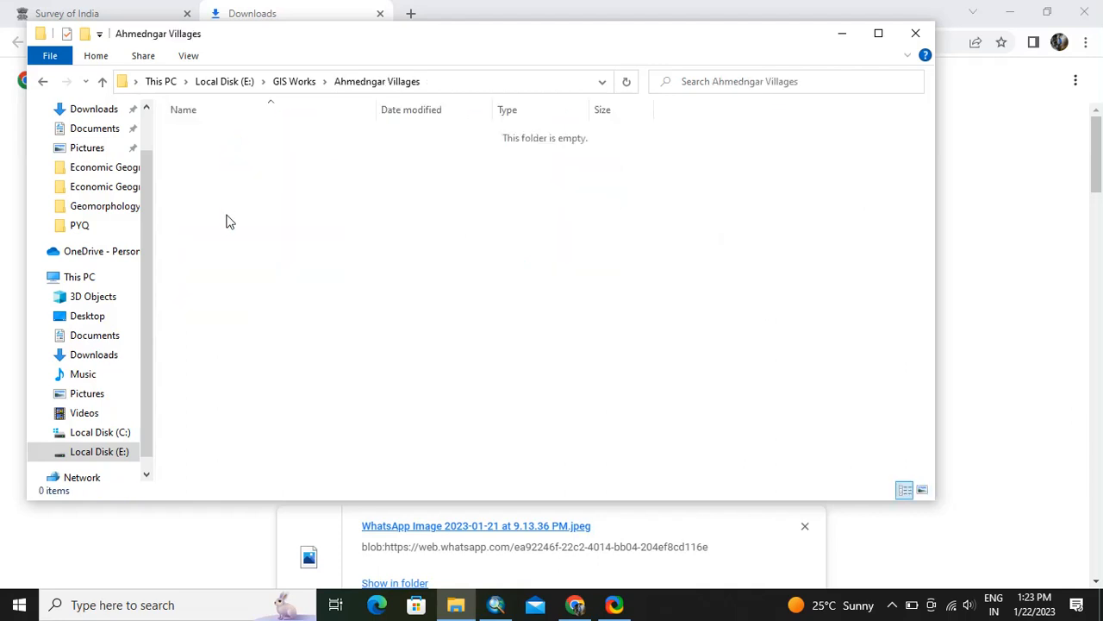
pyautogui.hotkey('ctrl', 'v')
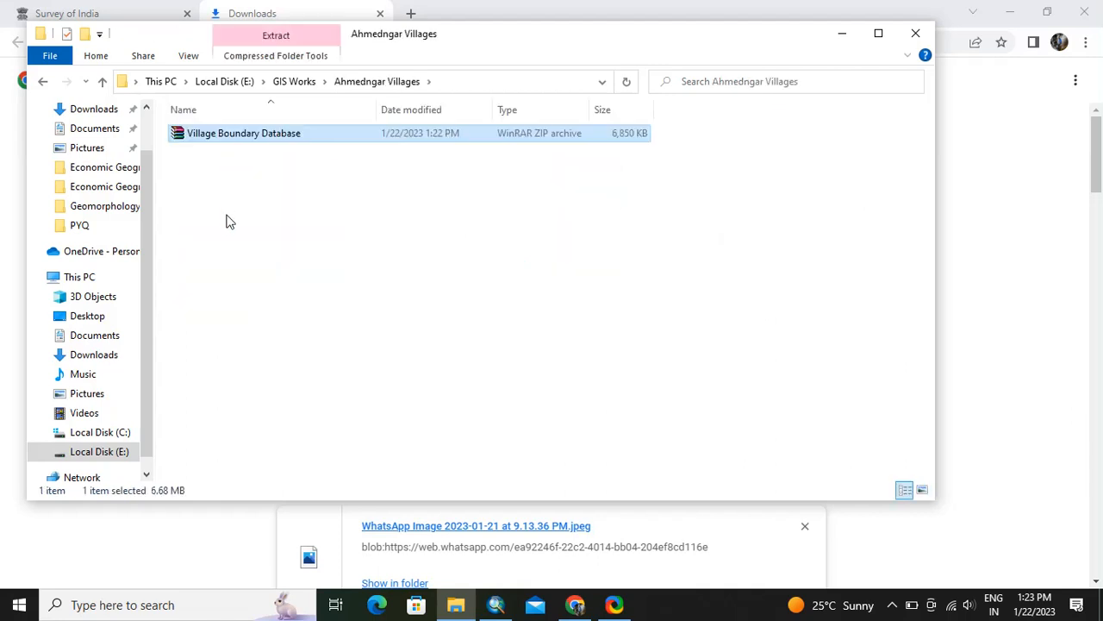
pyautogui.rightClick(297, 136)
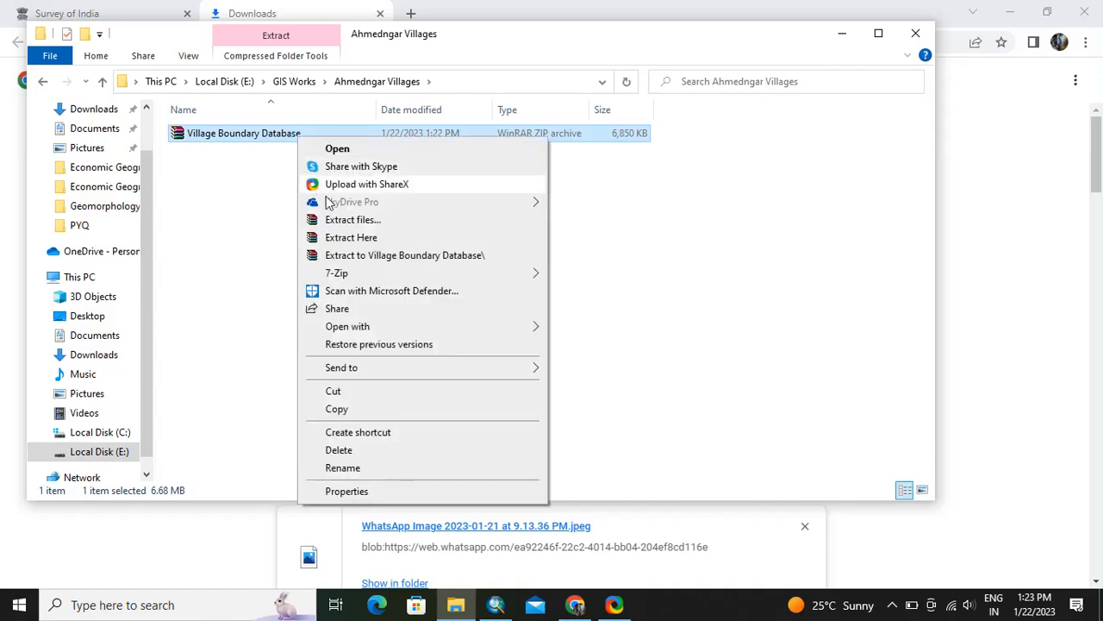
pyautogui.click(349, 221)
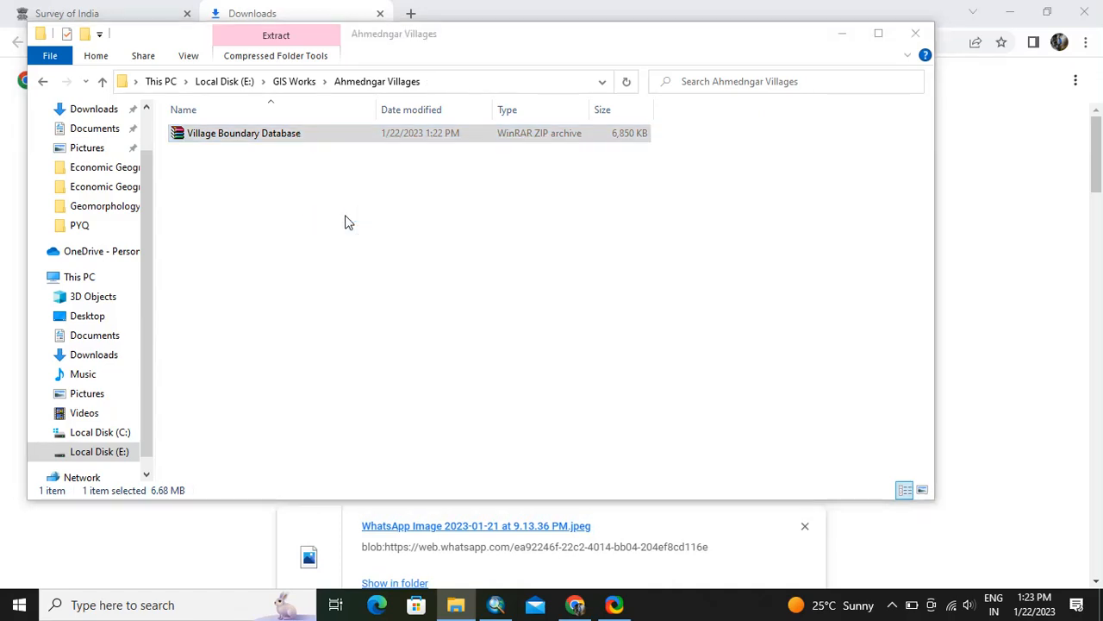
pyautogui.click(604, 468)
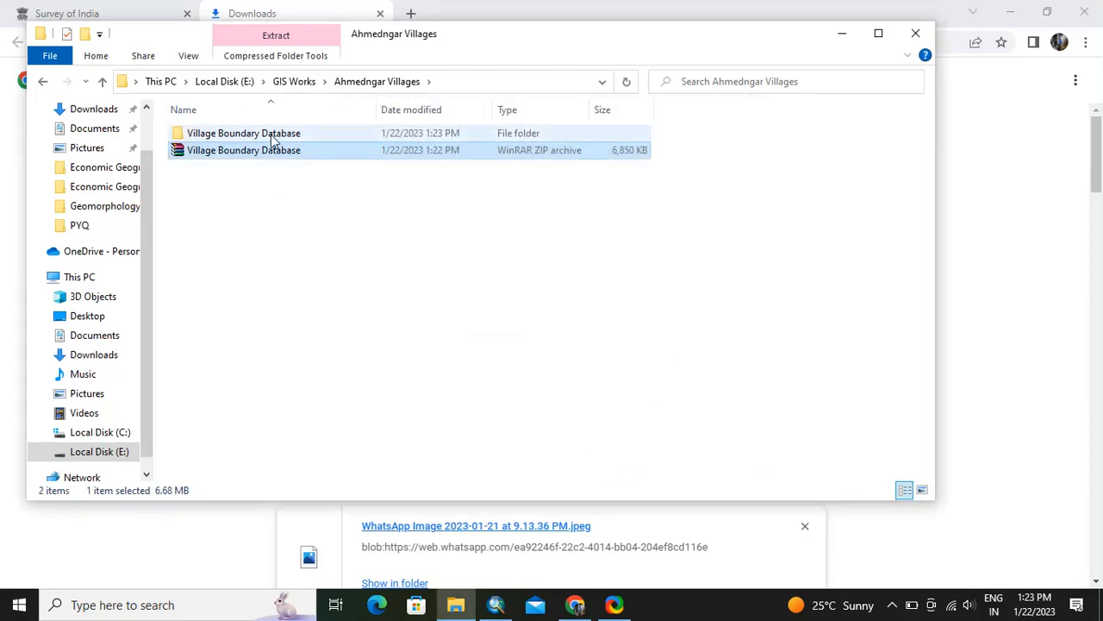
# - Rename all the extracted AHMADNAGAR files in the Village Boundary Database folder to AHMADNAGAR VILLAGES and close the folder window
pyautogui.doubleClick(271, 133)
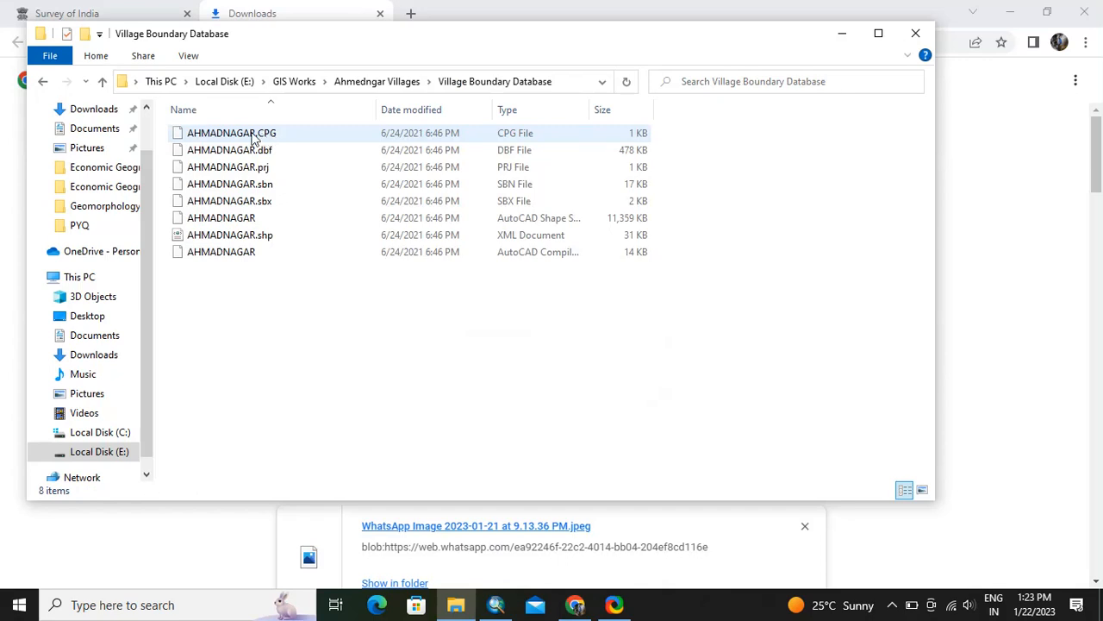
pyautogui.click(254, 136)
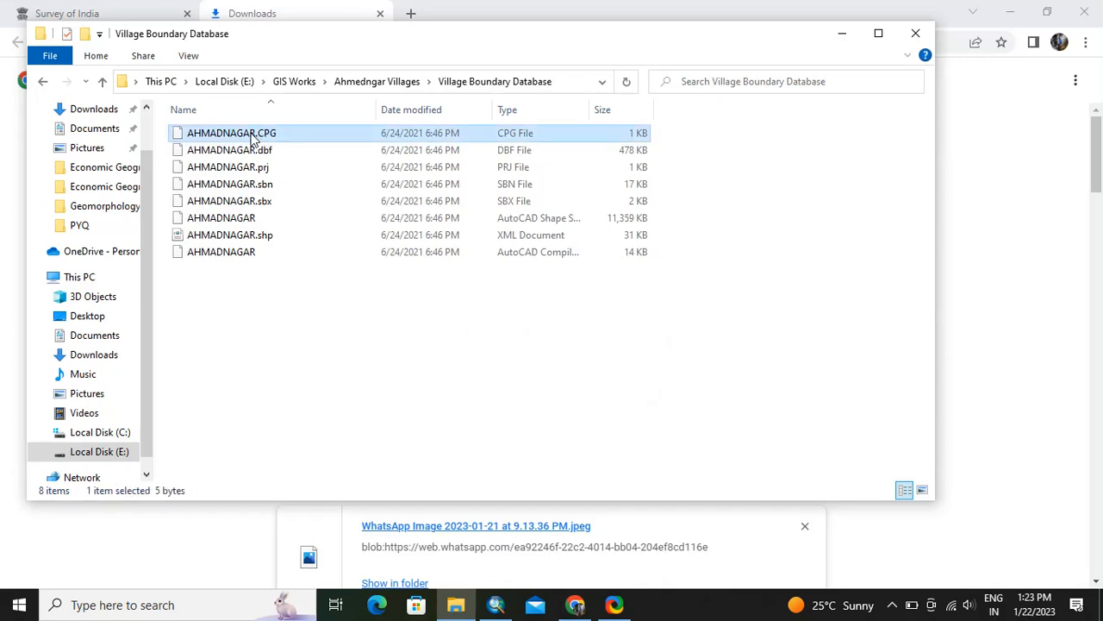
pyautogui.keyDown('shift'); pyautogui.click(226, 253); pyautogui.keyUp('shift')
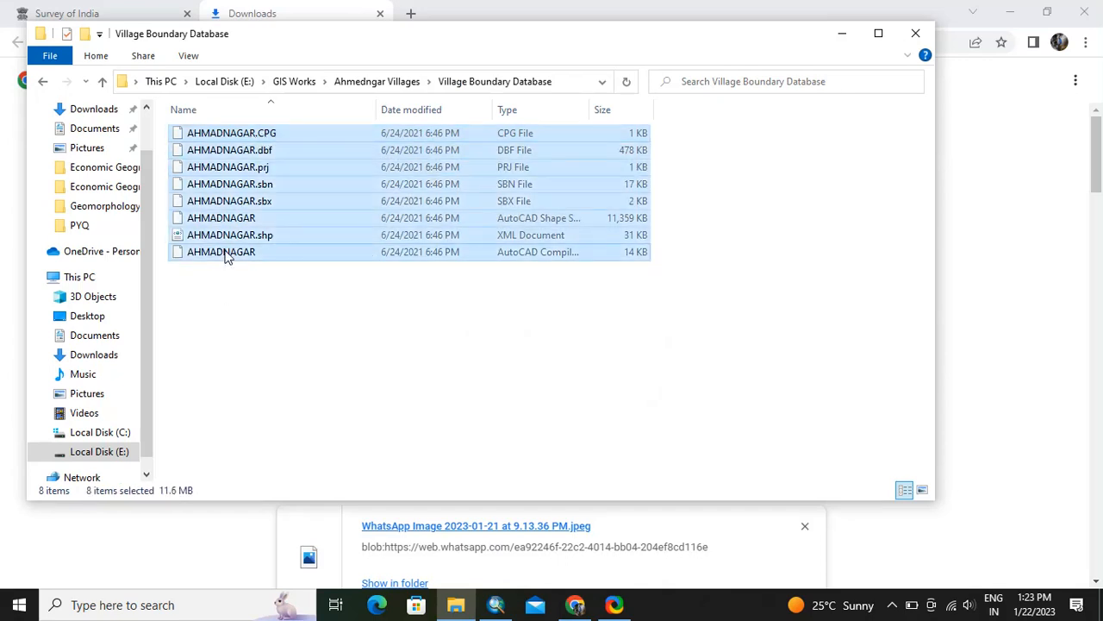
pyautogui.rightClick(226, 253)
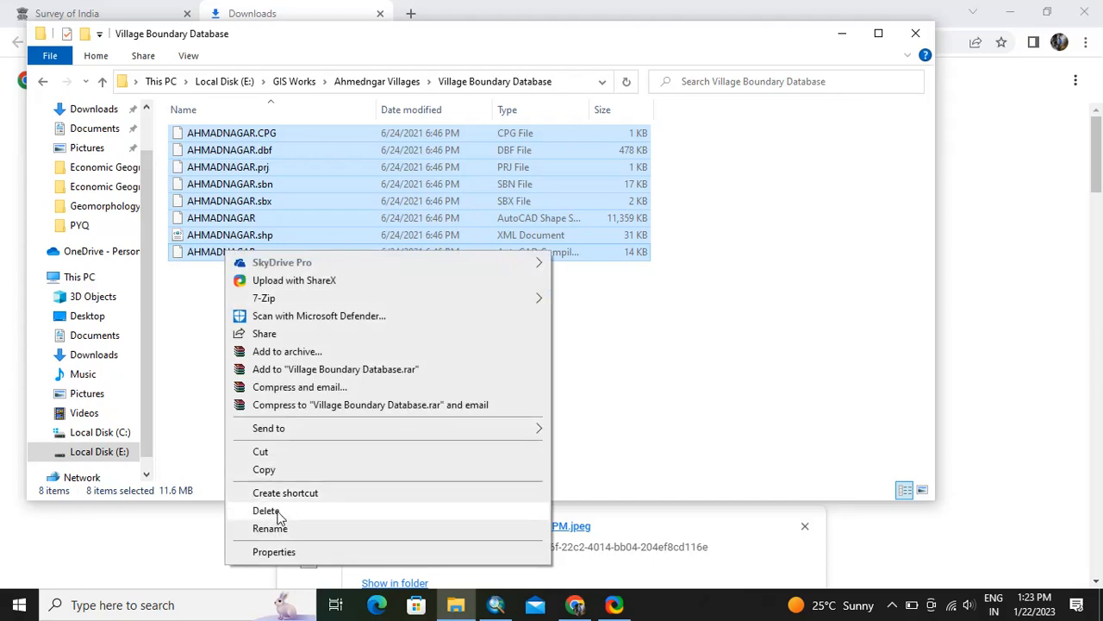
pyautogui.click(277, 526)
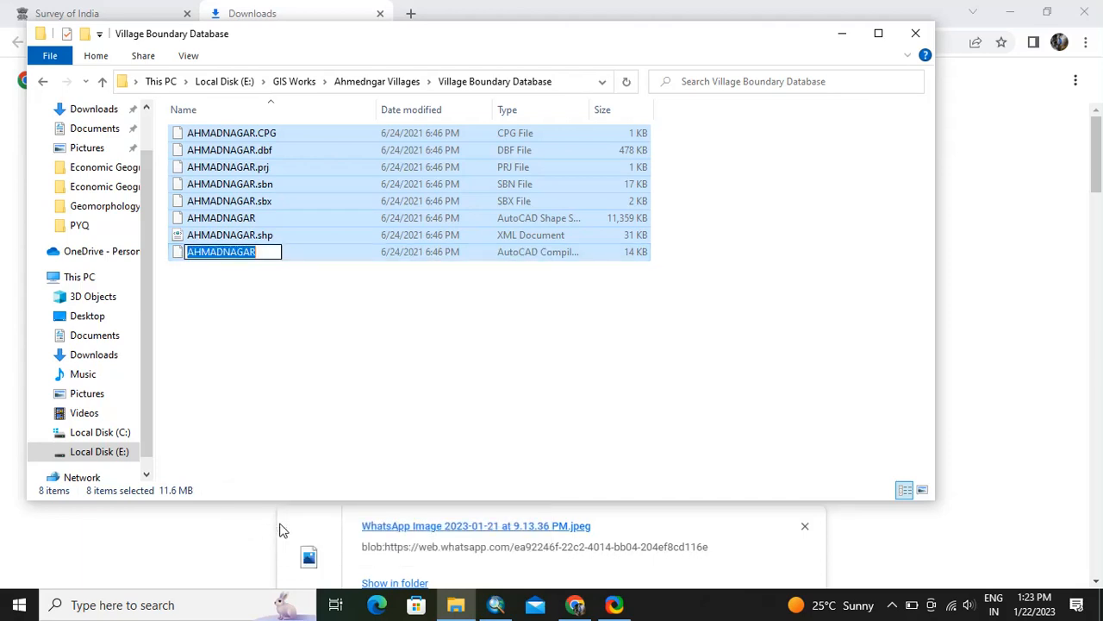
pyautogui.click(267, 251)
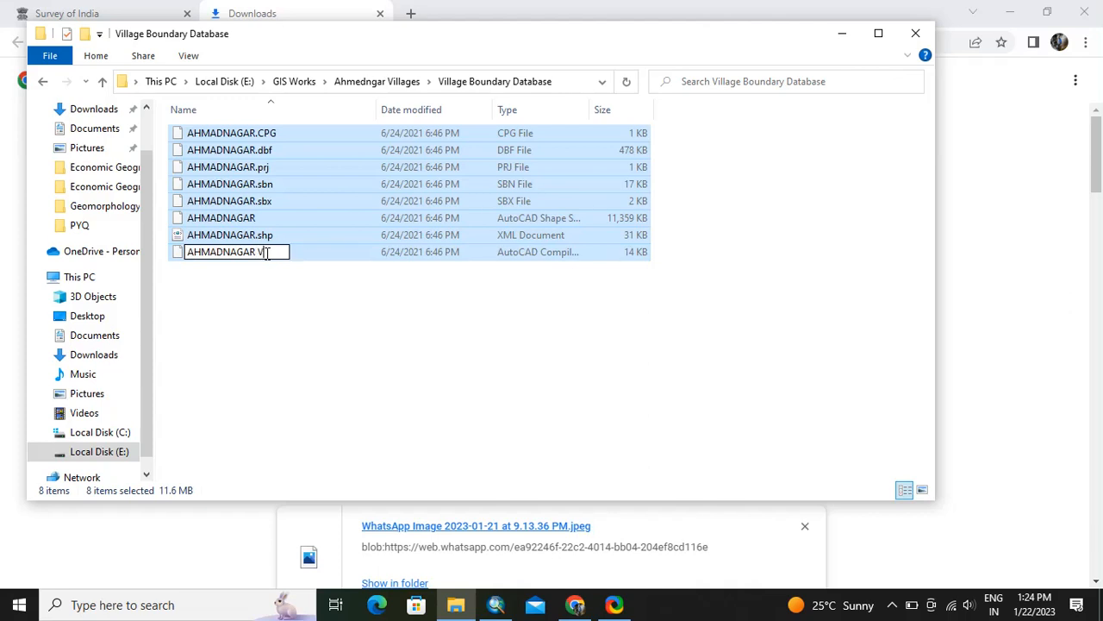
pyautogui.write('VILLAGE')
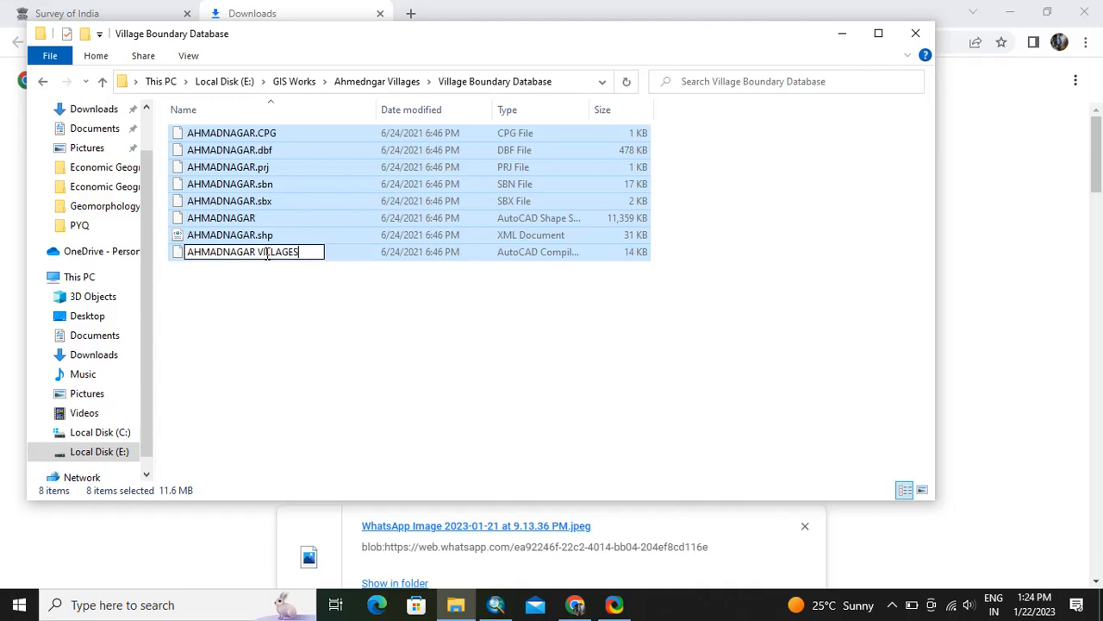
pyautogui.write('S')
pyautogui.press('Return')
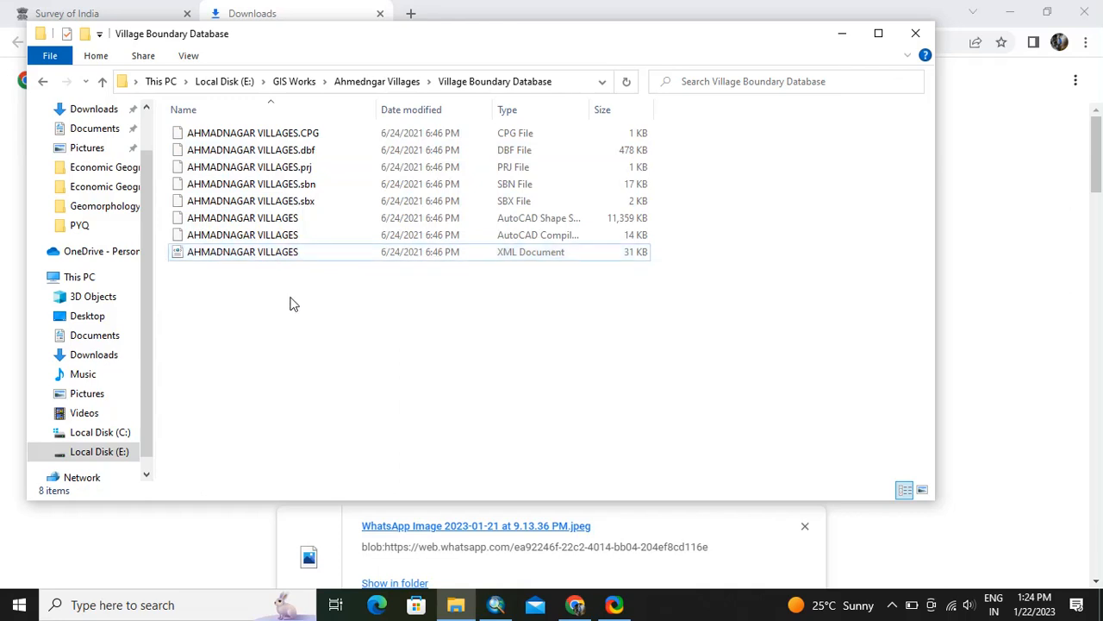
pyautogui.click(916, 33)
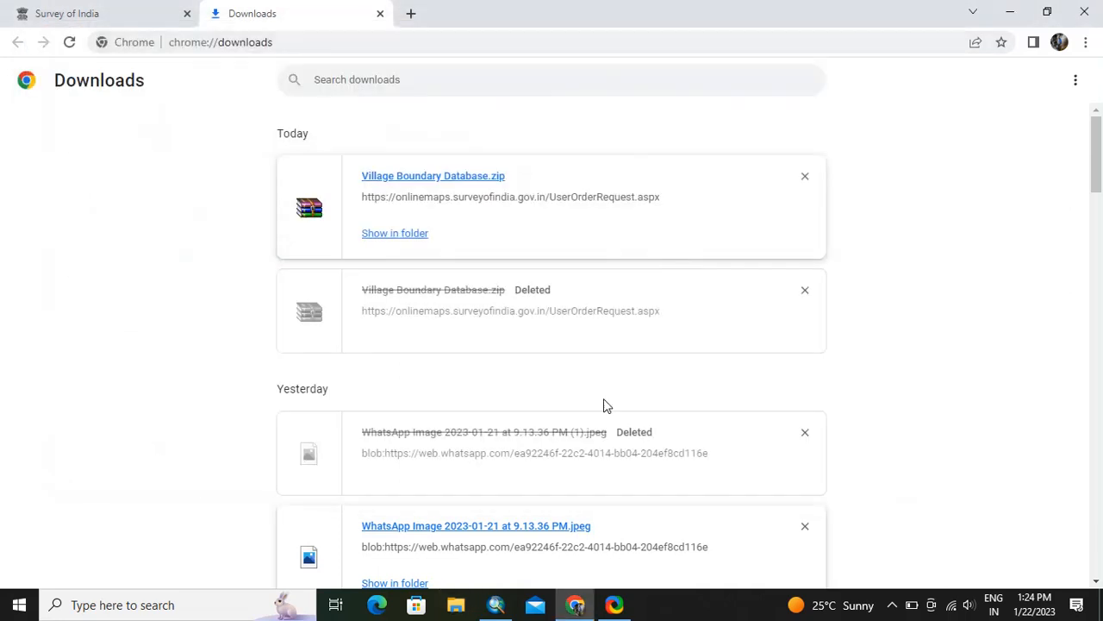
# - Switch to ArcMap, collapse both expanded folder connections in the Catalog and refresh the E:\GIS Works connection
pyautogui.click(498, 610)
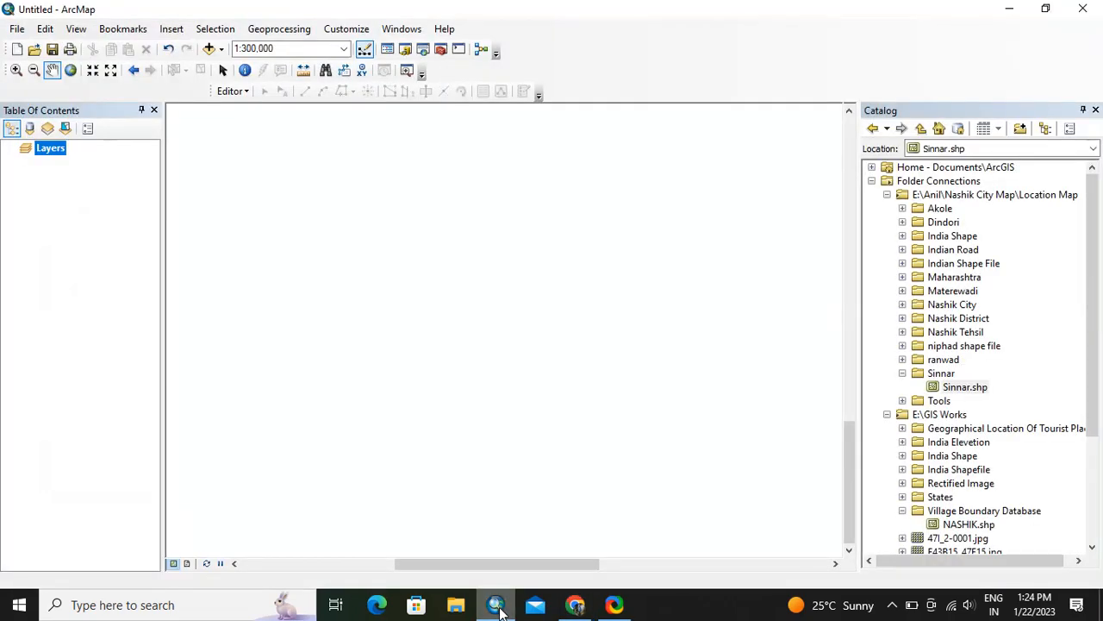
pyautogui.click(887, 194)
pyautogui.click(887, 209)
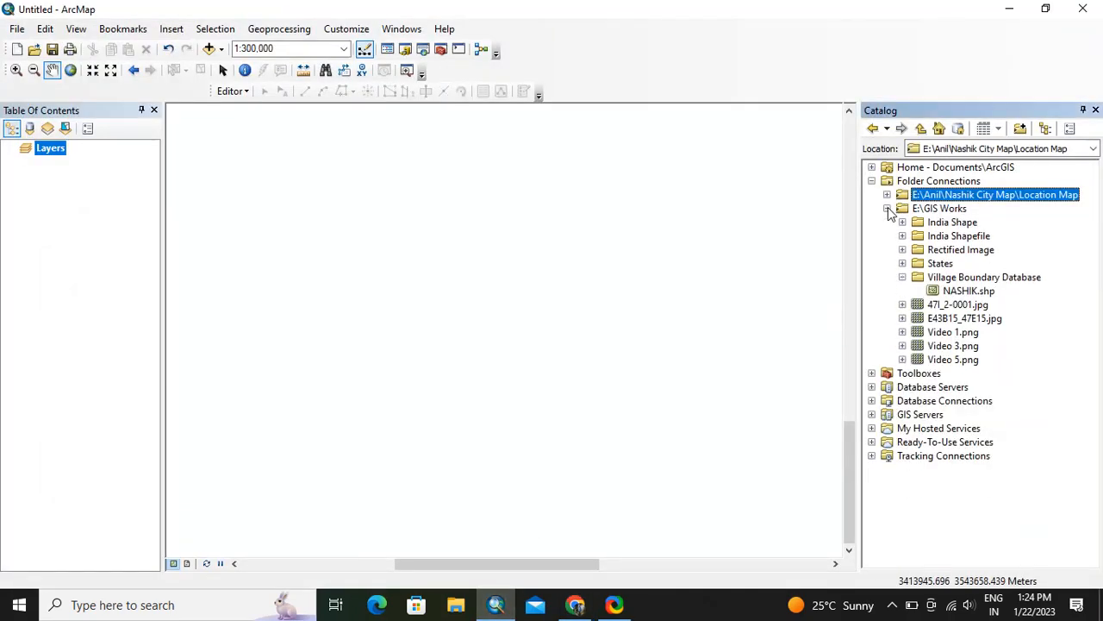
pyautogui.rightClick(906, 210)
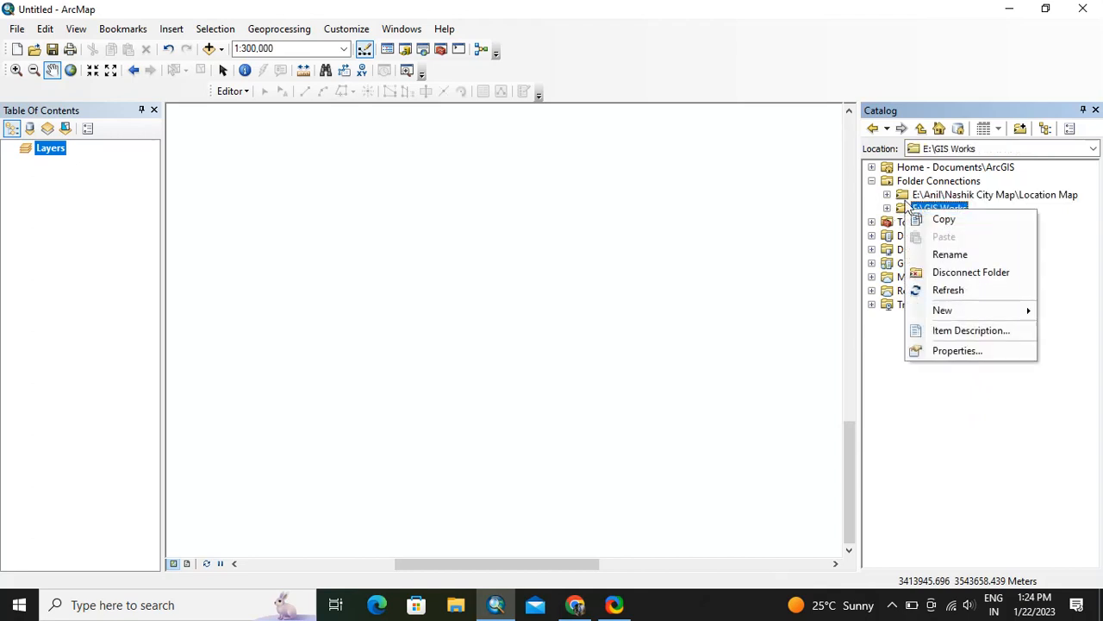
pyautogui.click(931, 293)
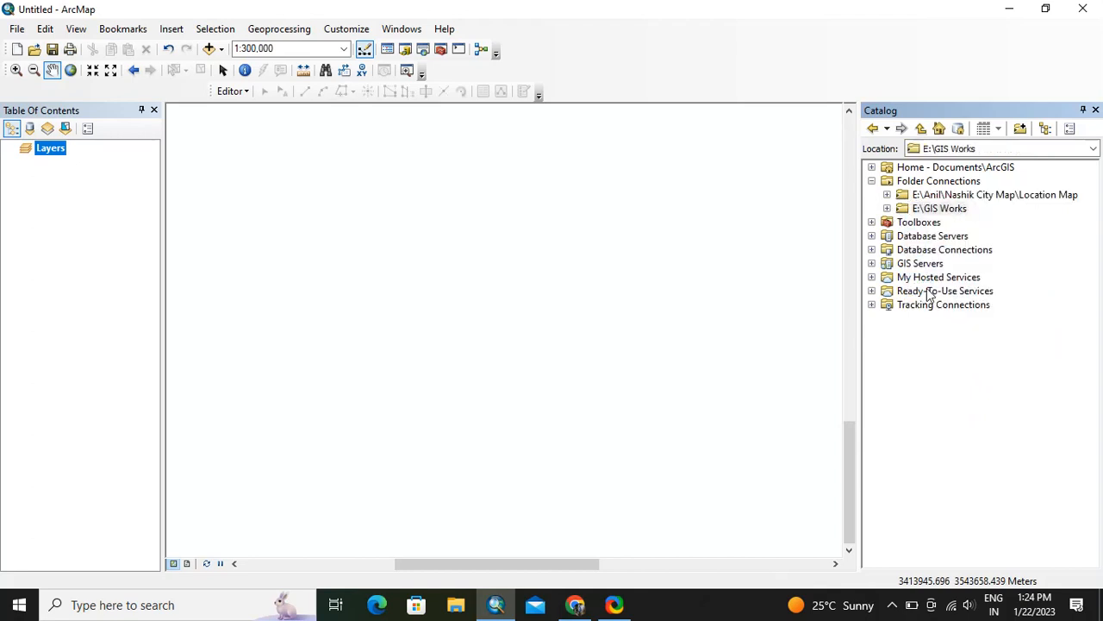
# - Add AHMADNAGAR VILLAGES.shp from the Village Boundary Database folder under Ahmedngar Villages to the map
pyautogui.click(887, 209)
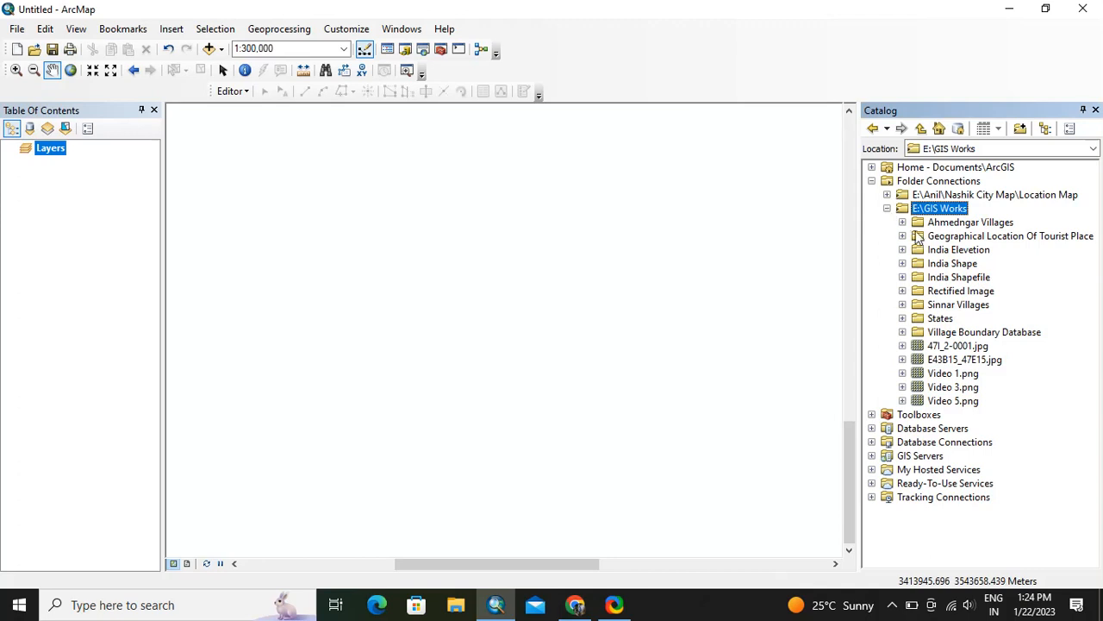
pyautogui.click(903, 223)
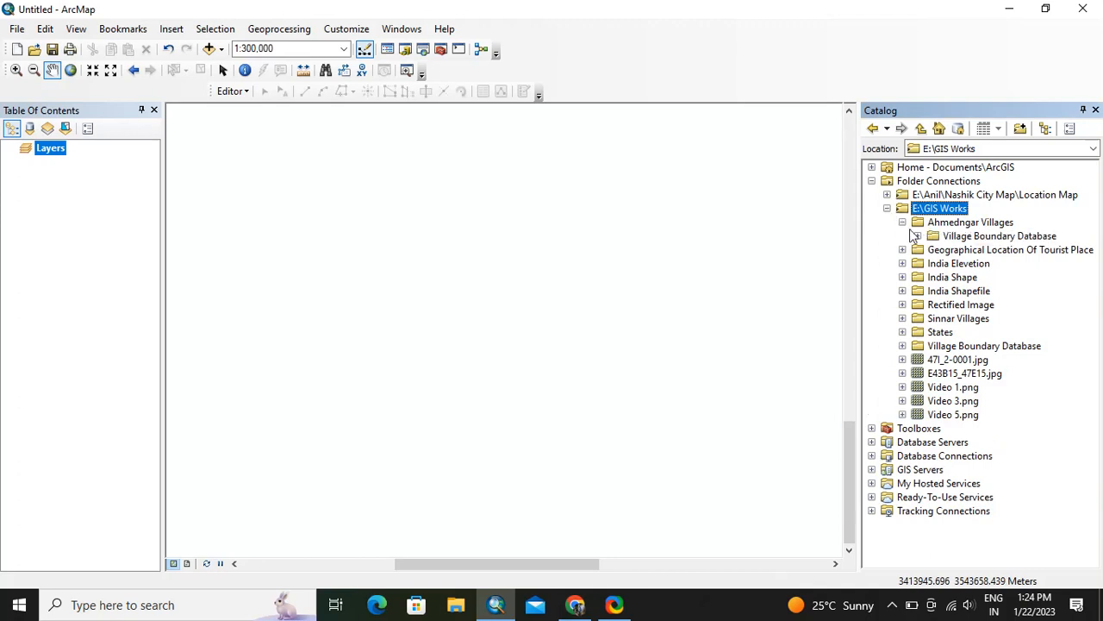
pyautogui.click(918, 236)
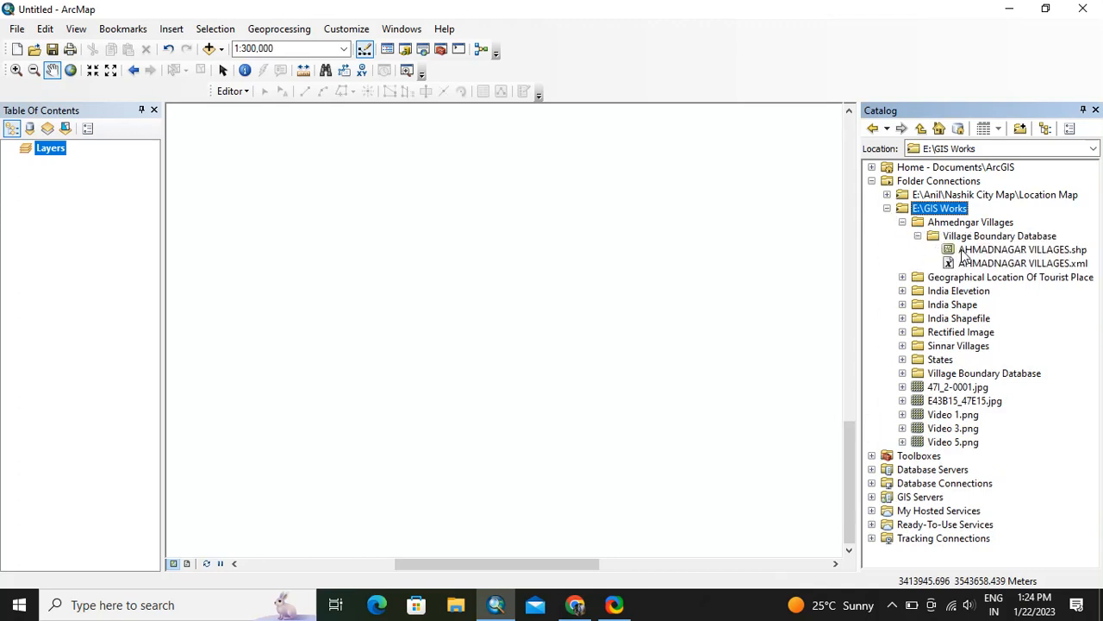
pyautogui.moveTo(963, 252); pyautogui.dragTo(626, 269)
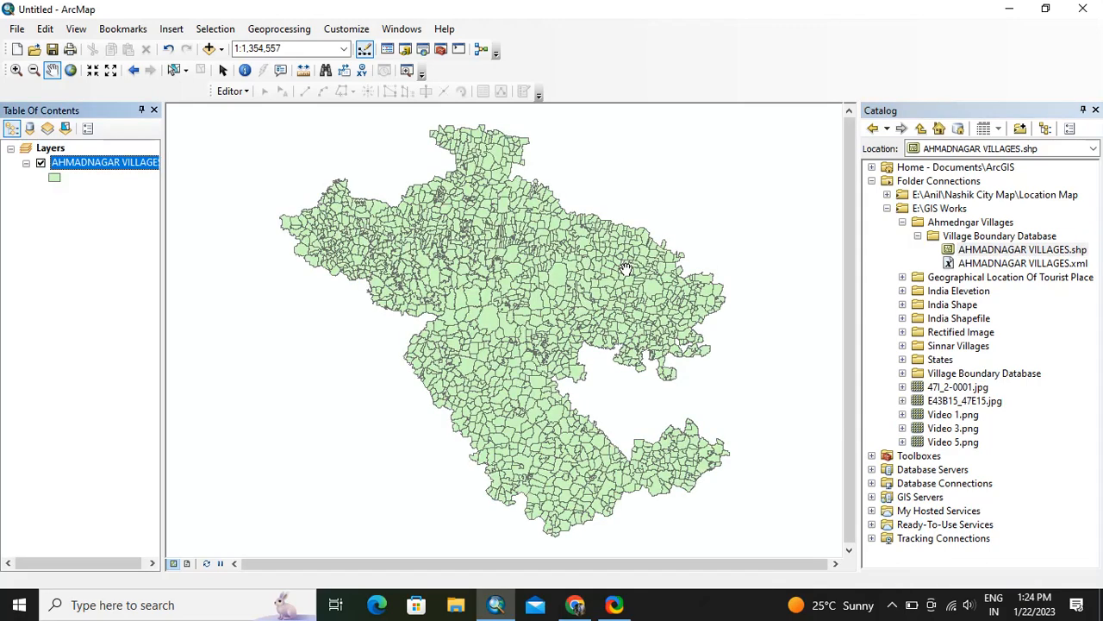
# - Open the AHMADNAGAR VILLAGES attribute table and select the block of Akole tehsil rows from FID 822 to 863
pyautogui.rightClick(142, 170)
pyautogui.click(195, 208)
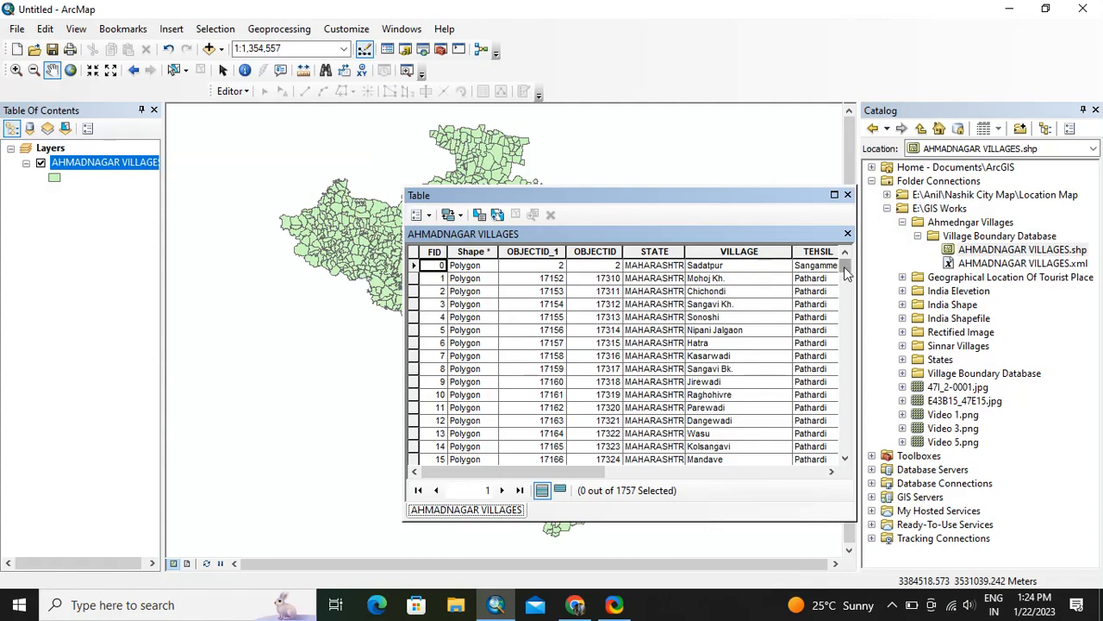
pyautogui.moveTo(844, 267); pyautogui.dragTo(847, 357)
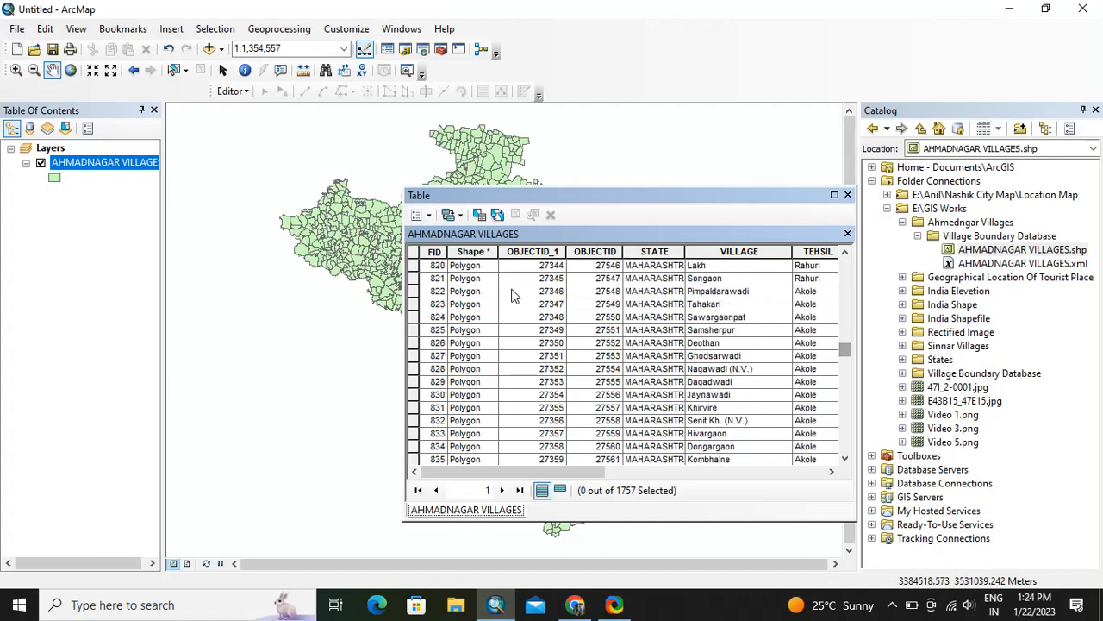
pyautogui.click(414, 291)
pyautogui.scroll(-3, 483, 364)
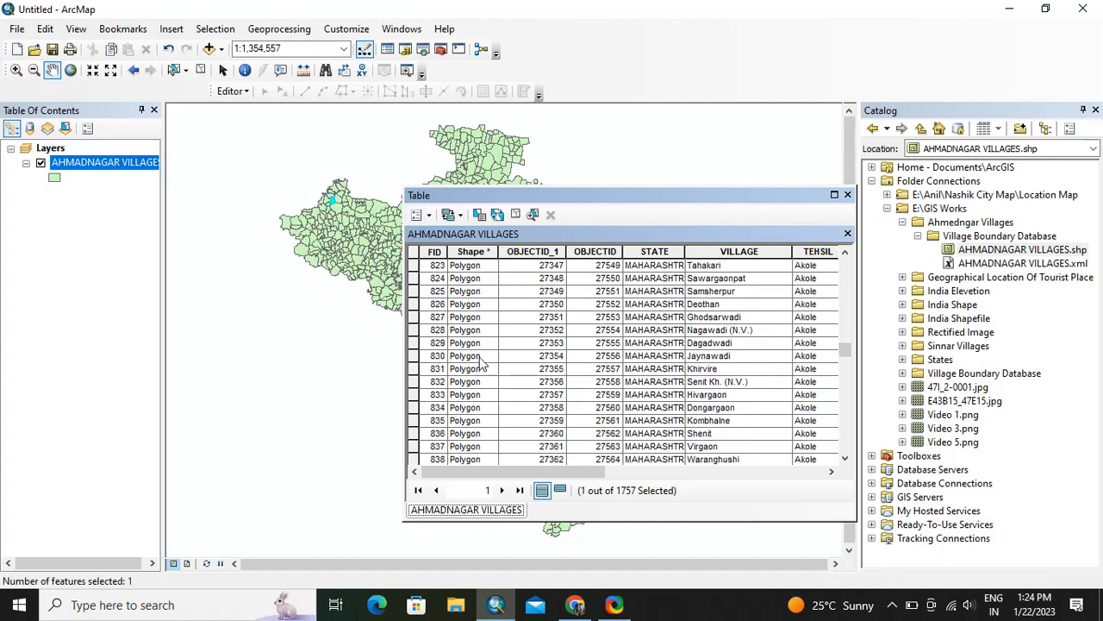
pyautogui.scroll(-5, 483, 364)
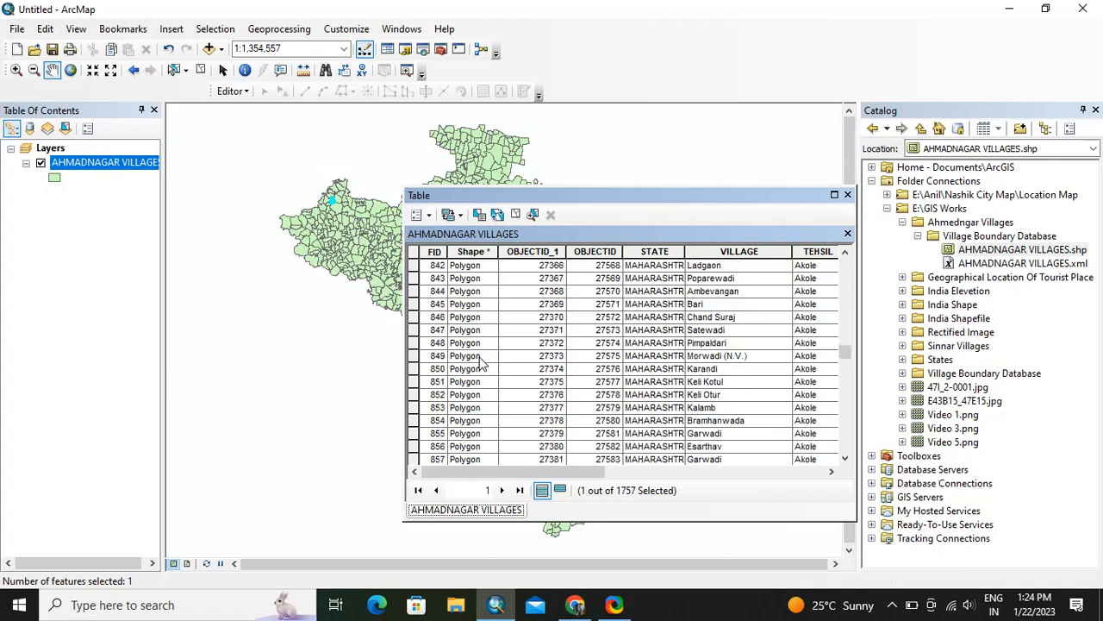
pyautogui.scroll(-3, 482, 364)
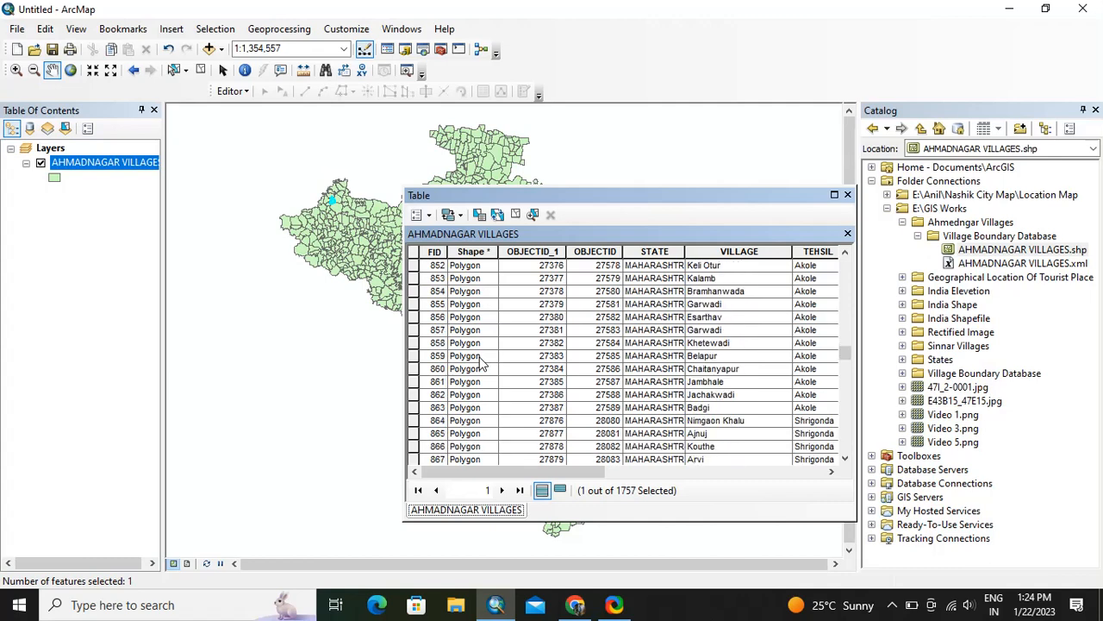
pyautogui.keyDown('shift'); pyautogui.click(417, 409); pyautogui.keyUp('shift')
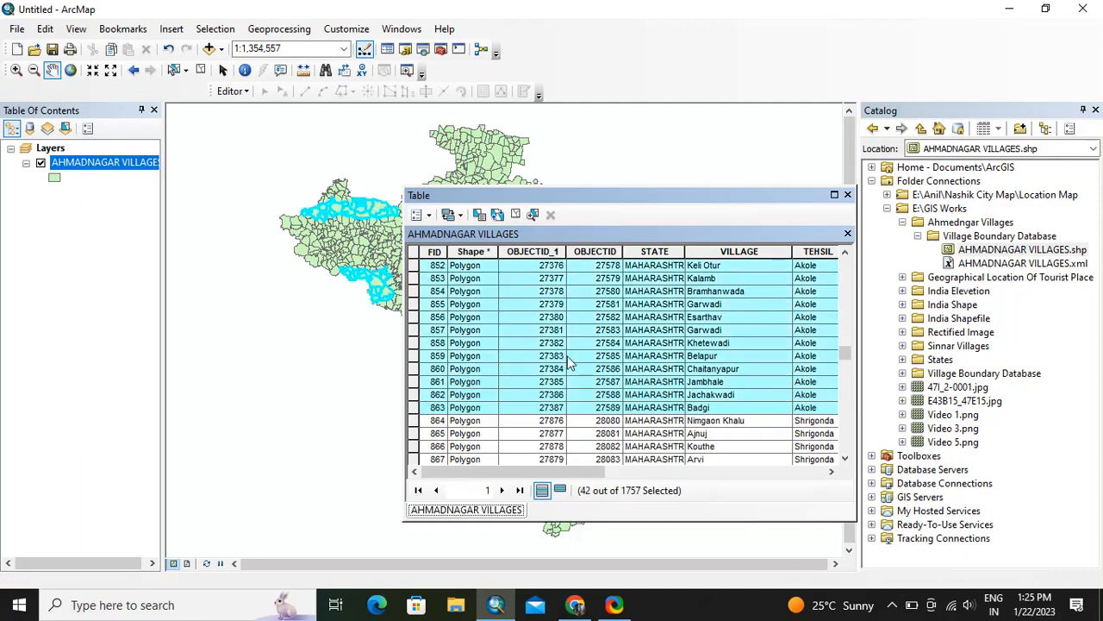
# - Find the next block of Akole tehsil rows and add its first row, Pachapattawadi (FID 1074), to the selection
pyautogui.scroll(-3, 582, 369)
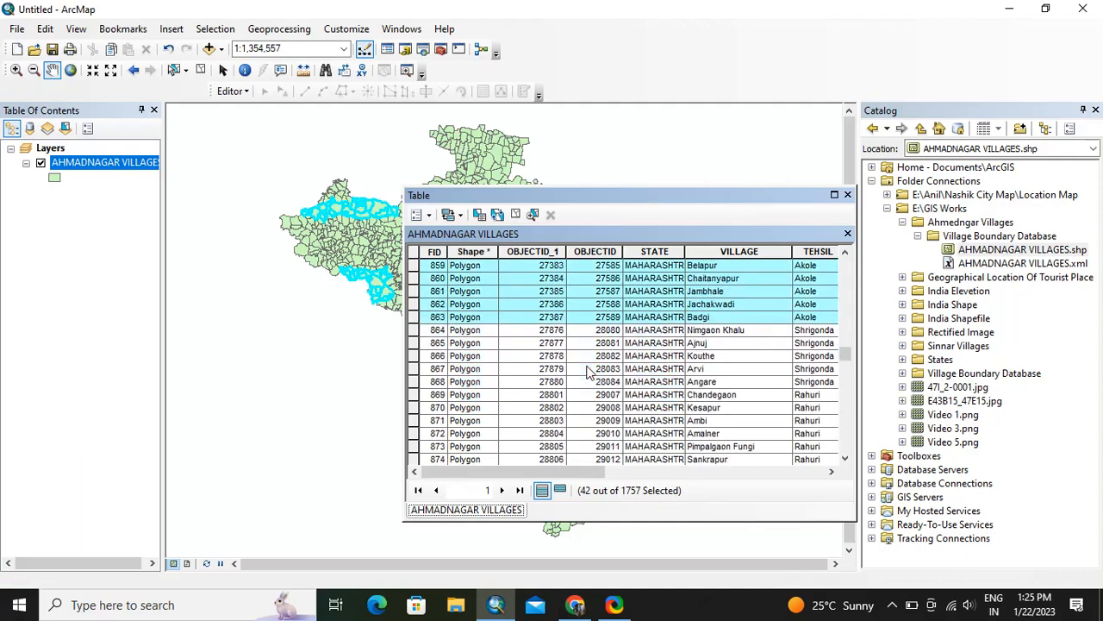
pyautogui.scroll(-6, 586, 371)
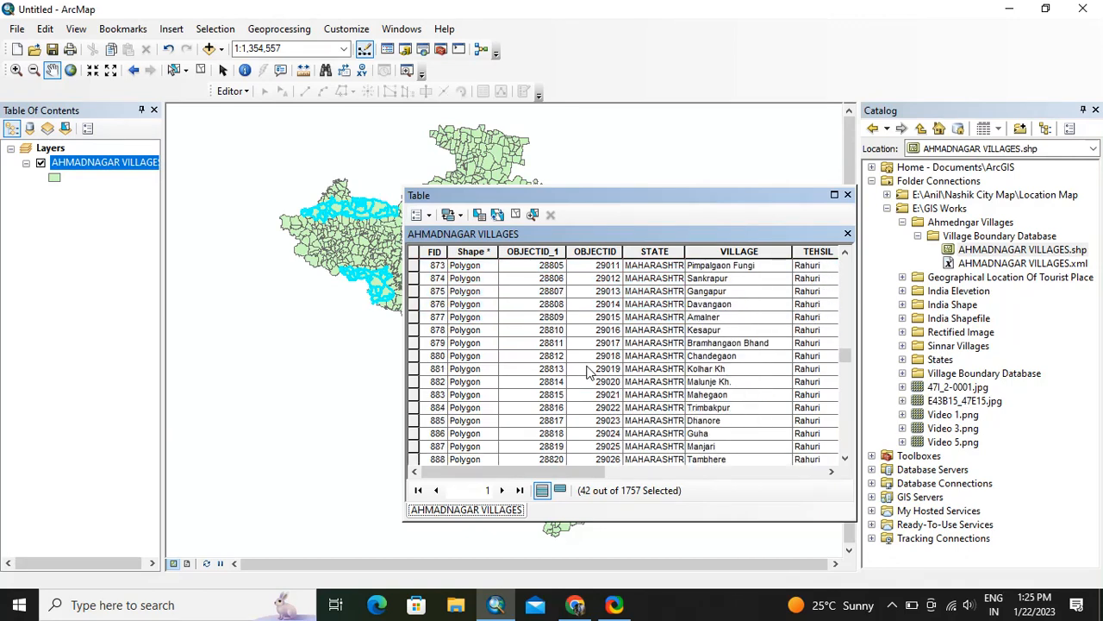
pyautogui.scroll(-6, 586, 371)
pyautogui.scroll(-6, 586, 371)
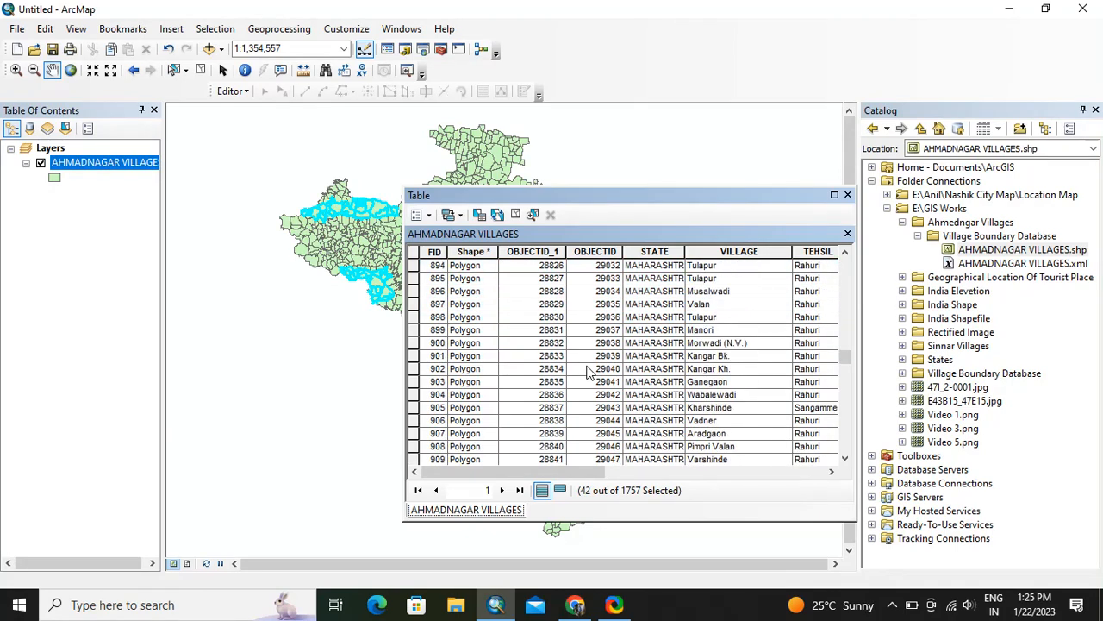
pyautogui.scroll(-4, 586, 371)
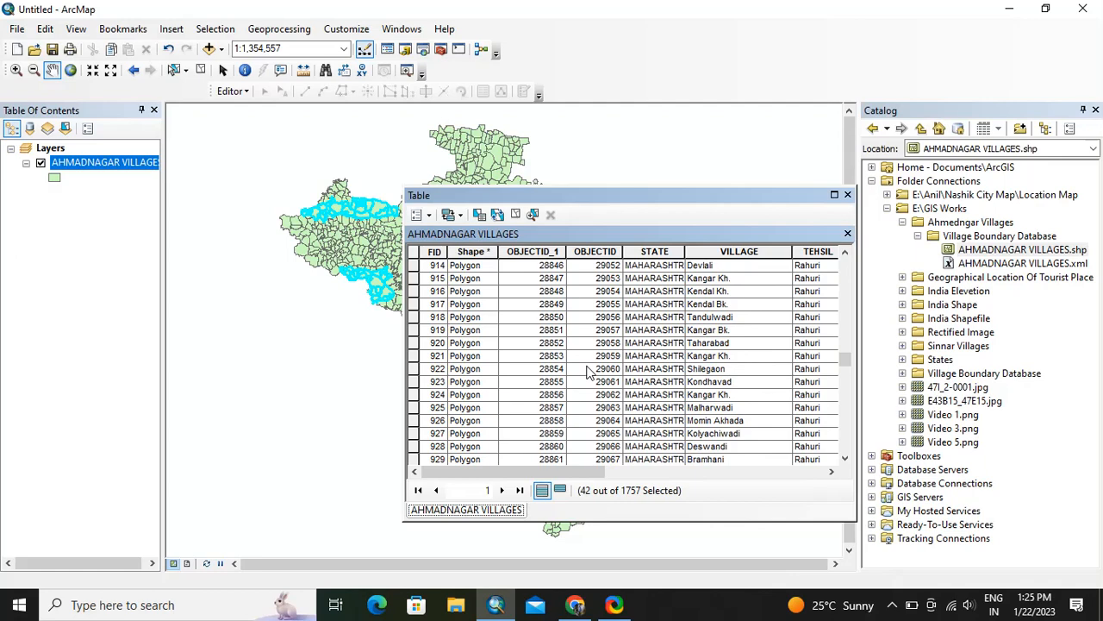
pyautogui.scroll(-2, 588, 371)
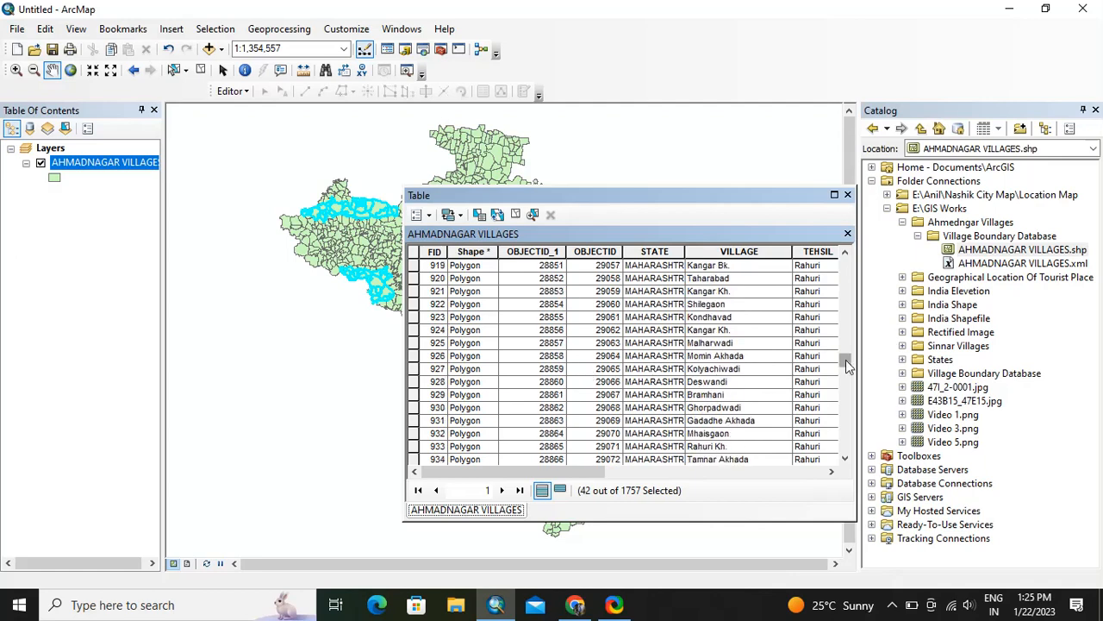
pyautogui.moveTo(846, 367)
pyautogui.mouseDown()
pyautogui.moveTo(846, 385)
pyautogui.moveTo(846, 376)
pyautogui.mouseUp()
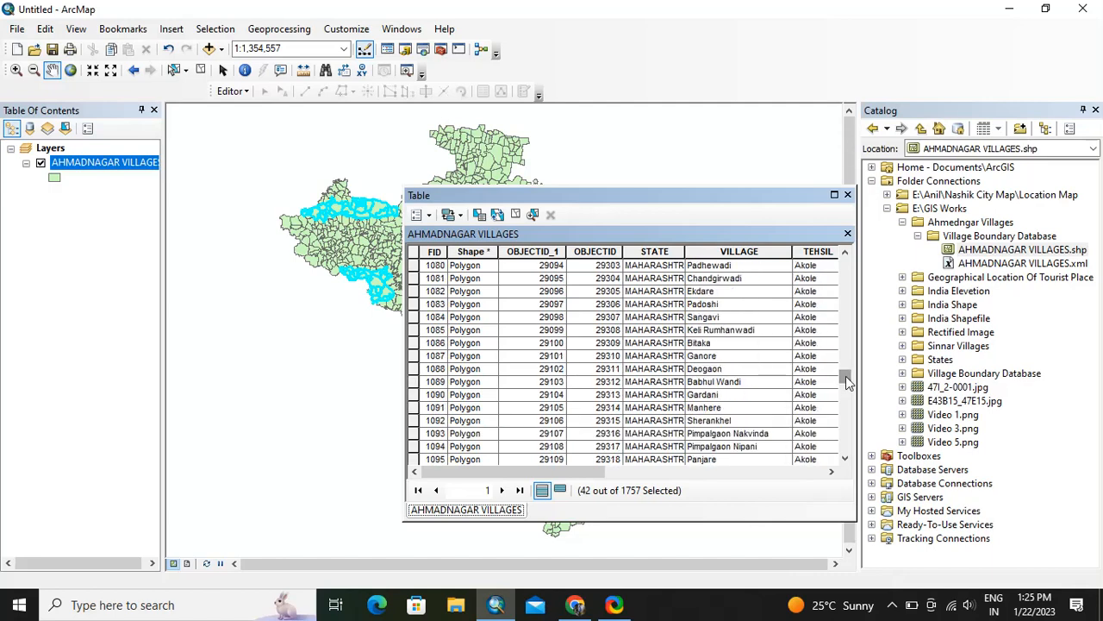
pyautogui.scroll(5, 714, 357)
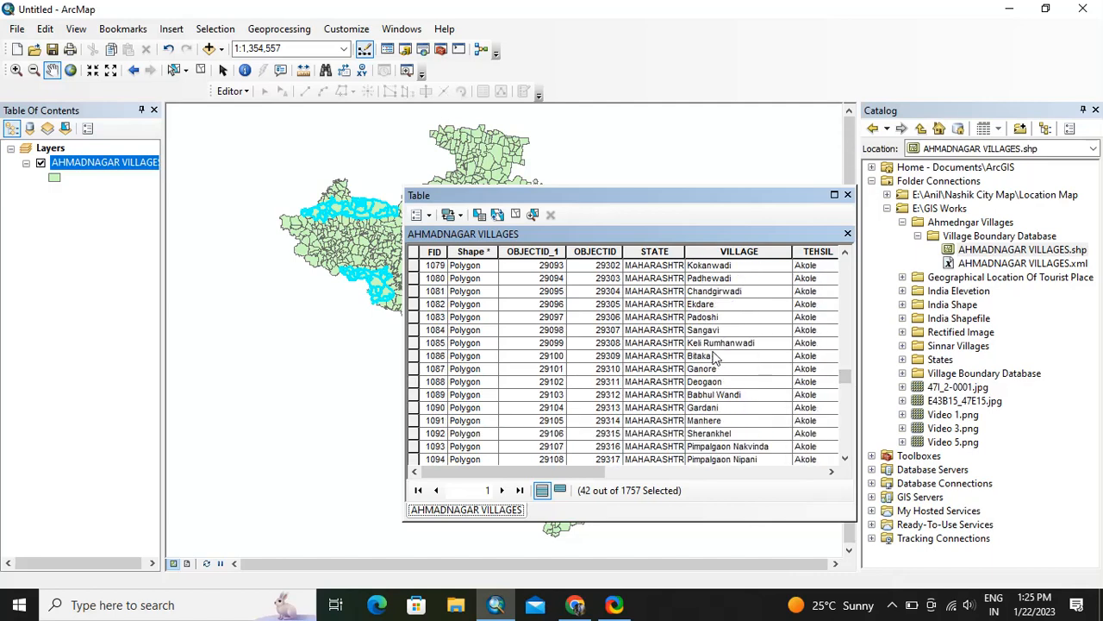
pyautogui.scroll(4, 714, 358)
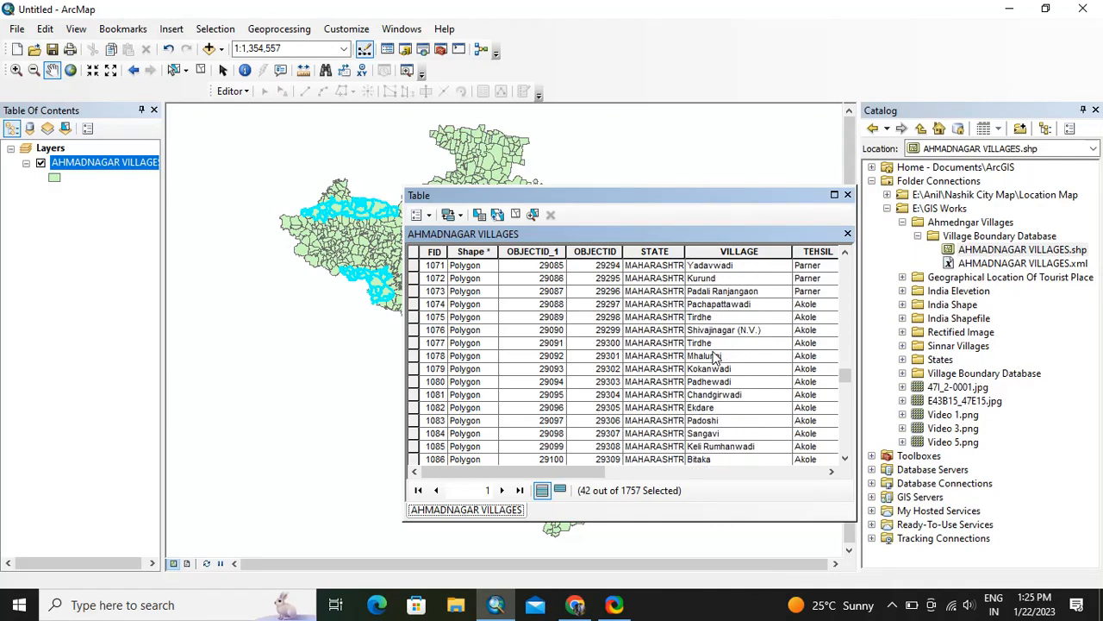
pyautogui.keyDown('ctrl'); pyautogui.click(417, 305); pyautogui.keyUp('ctrl')
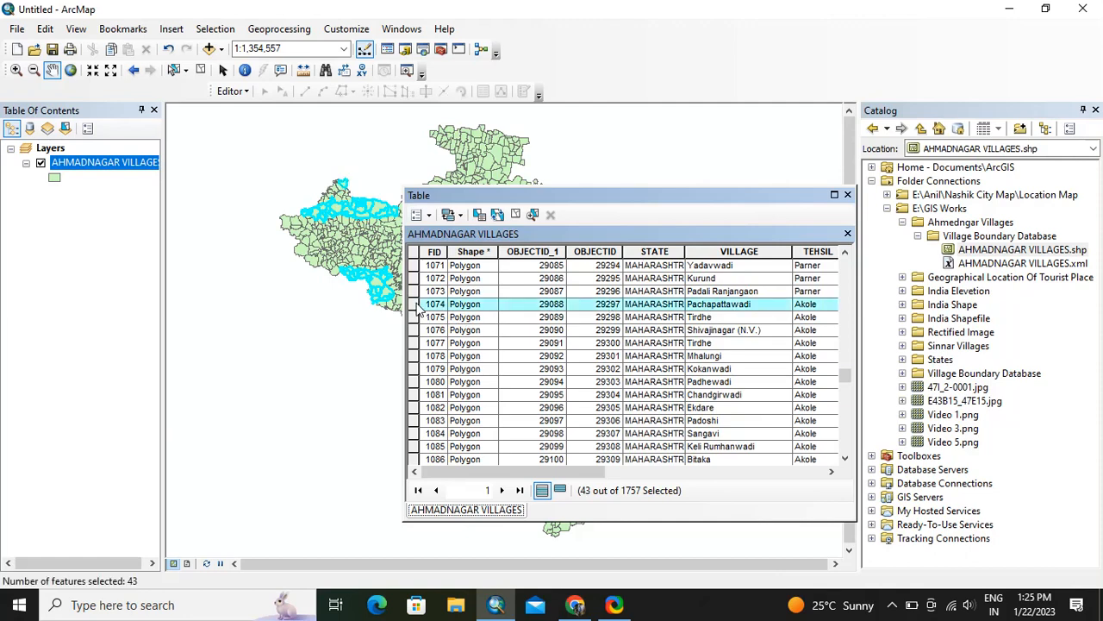
# - Extend the added selection down to the block's last Akole row, Manyale (FID 1226), and close the attribute table
pyautogui.scroll(-6, 462, 348)
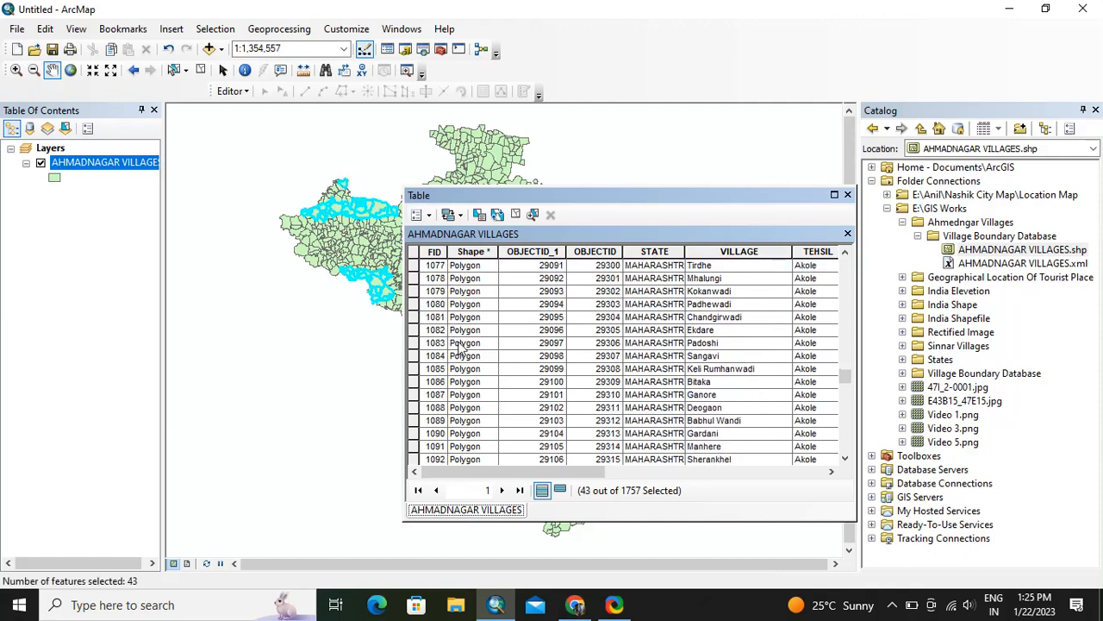
pyautogui.scroll(-4, 463, 347)
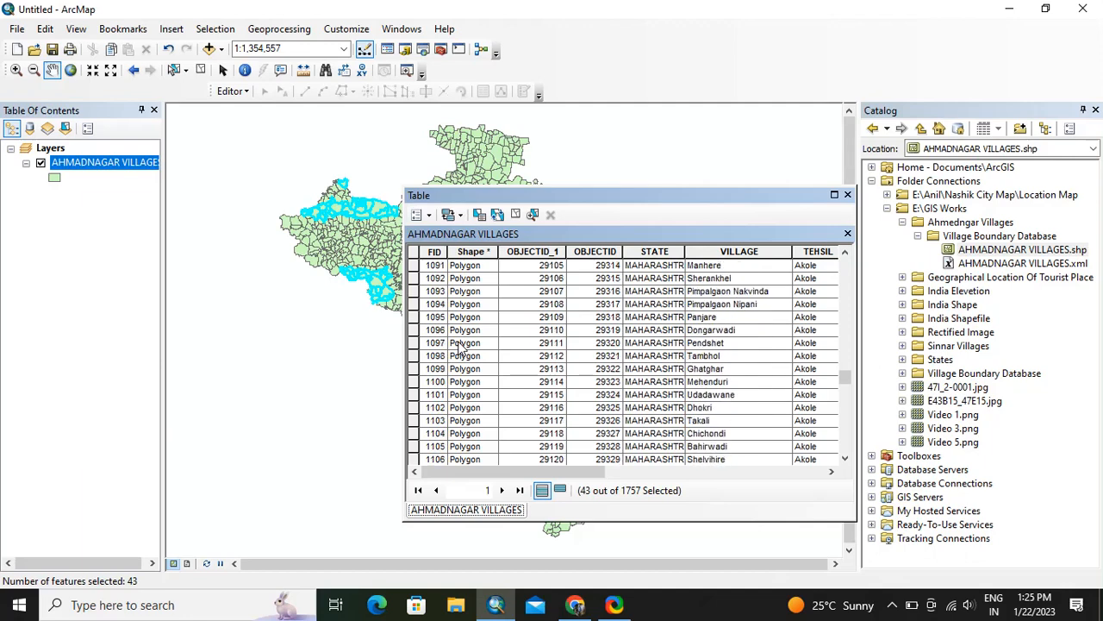
pyautogui.scroll(-7, 463, 347)
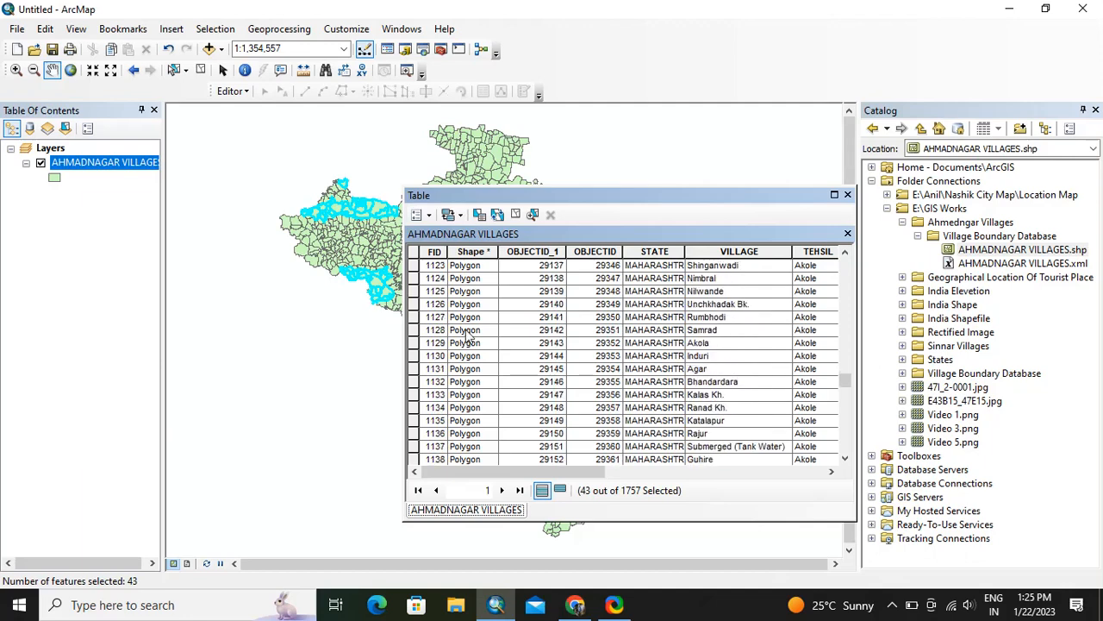
pyautogui.scroll(-2, 467, 337)
pyautogui.scroll(-8, 466, 336)
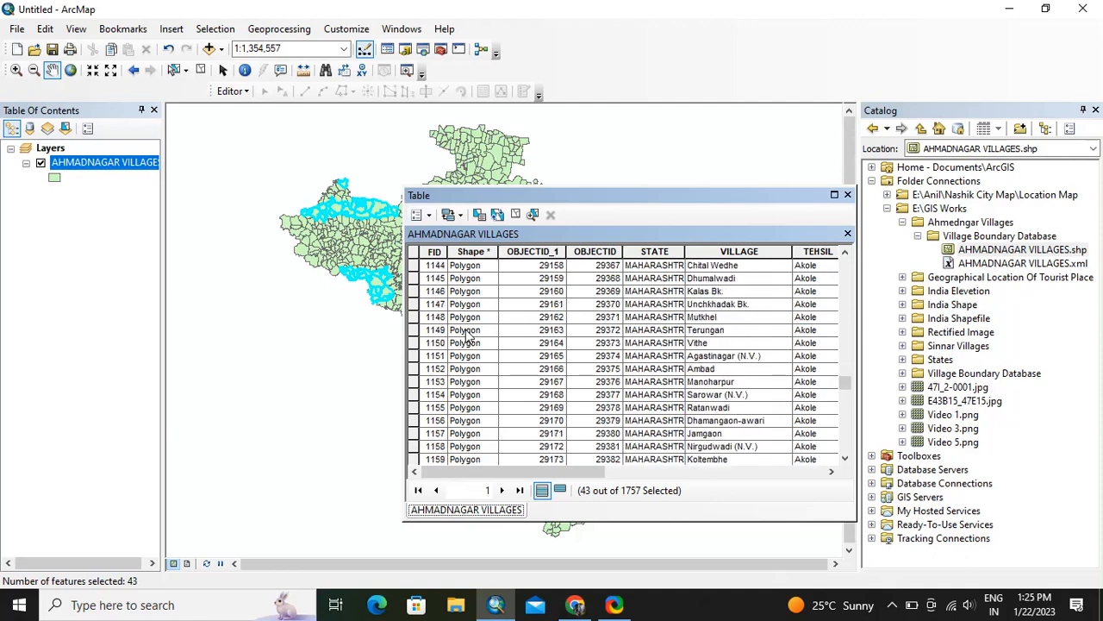
pyautogui.scroll(-8, 468, 333)
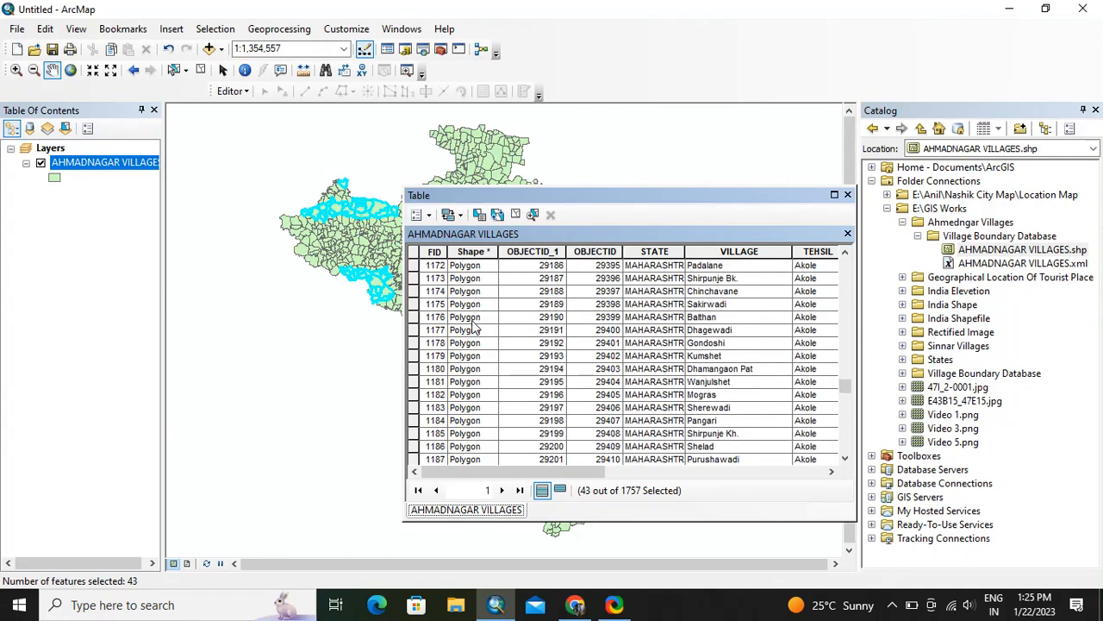
pyautogui.scroll(-5, 473, 325)
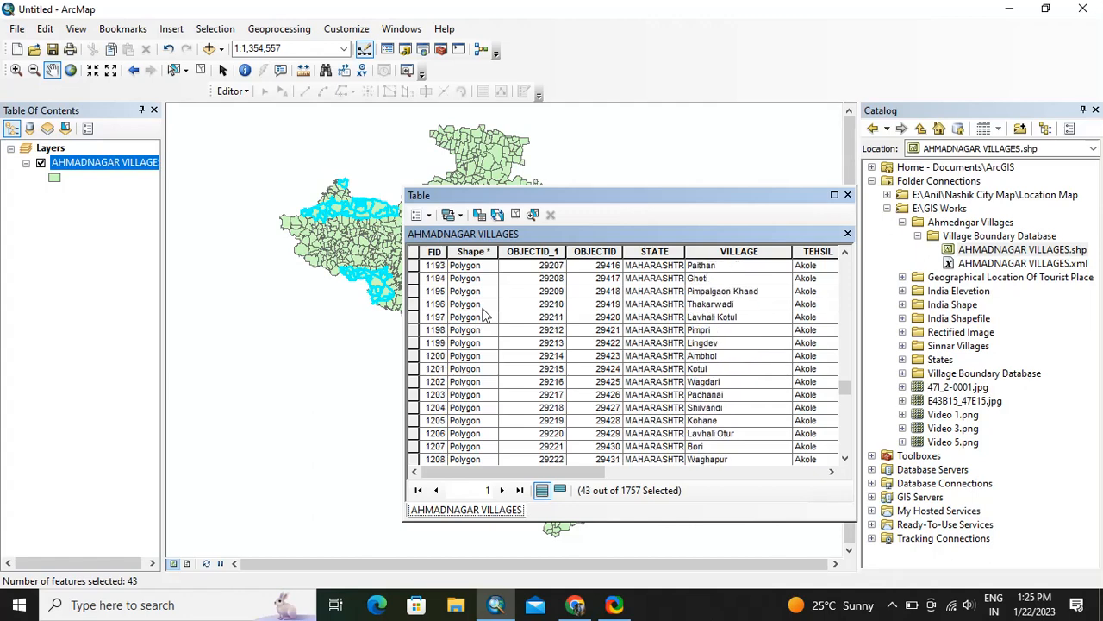
pyautogui.scroll(-9, 490, 307)
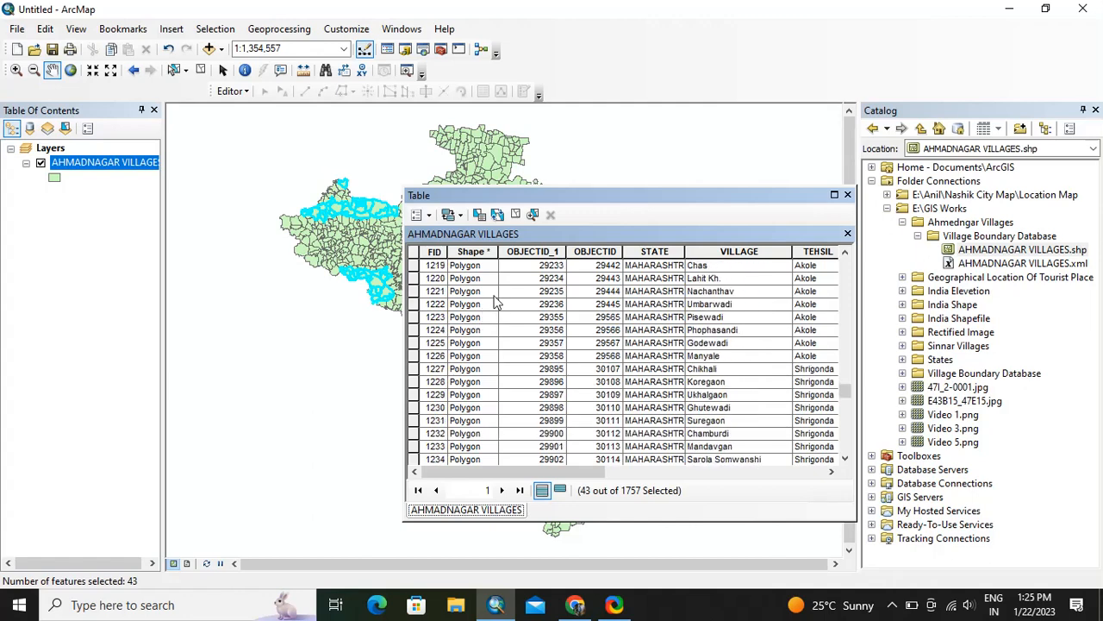
pyautogui.keyDown('shift'); pyautogui.click(415, 355); pyautogui.keyUp('shift')
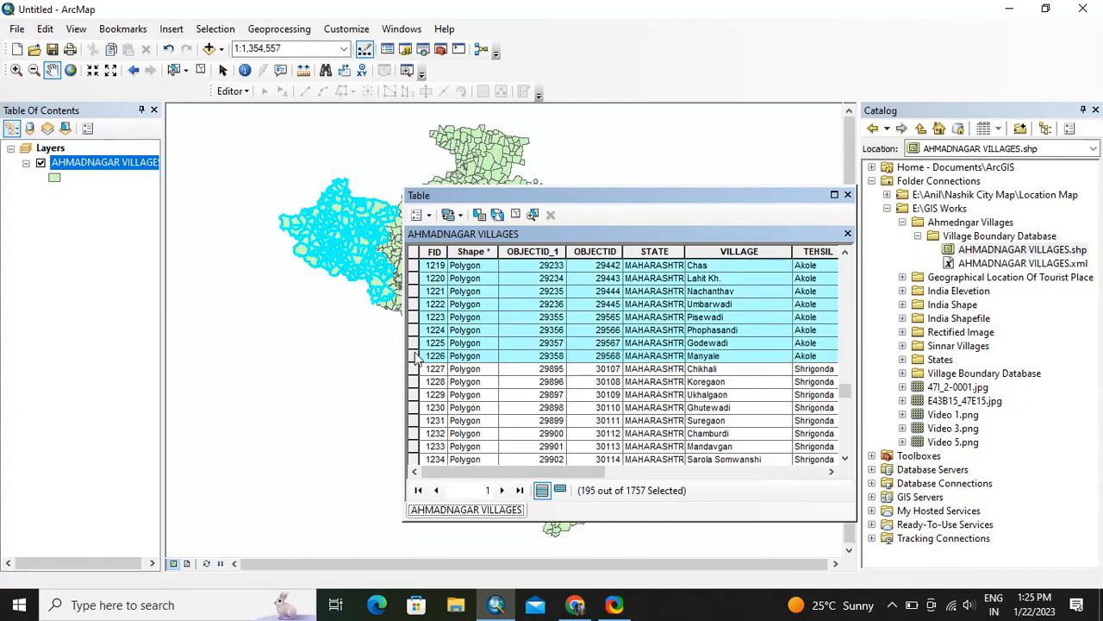
pyautogui.click(848, 195)
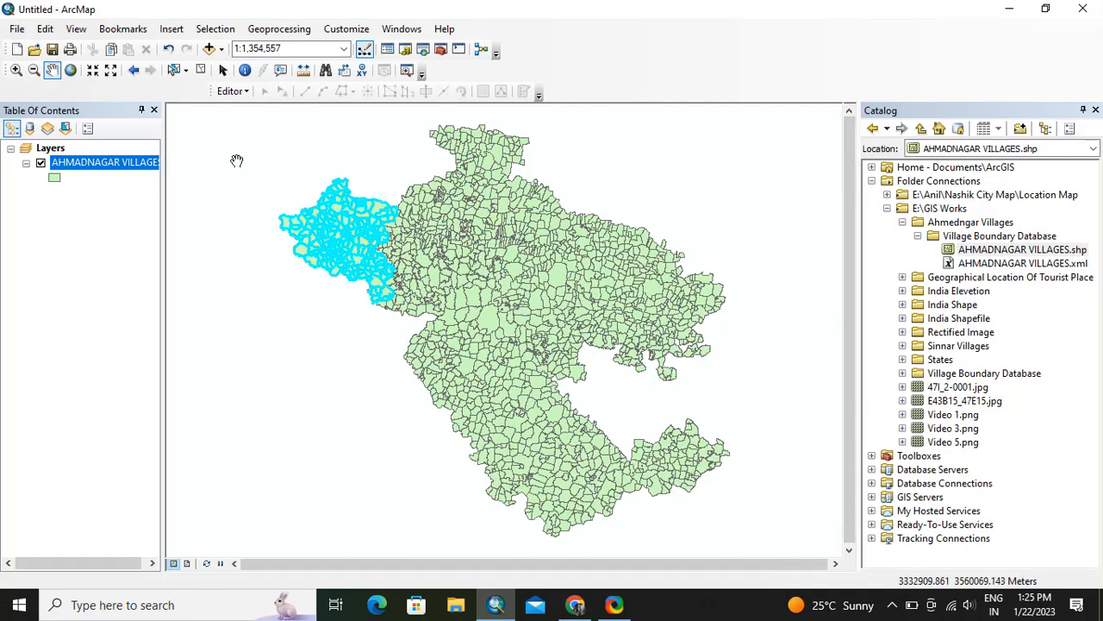
# - Start exporting the layer's selected features and browse to E:\GIS Works for the output shapefile's location
pyautogui.rightClick(116, 163)
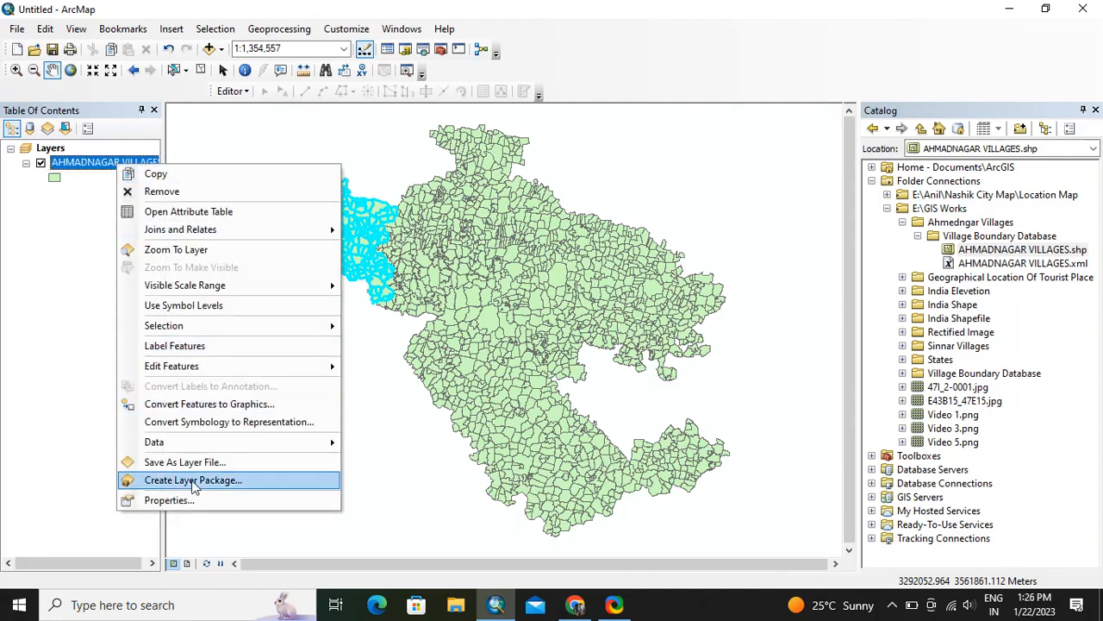
pyautogui.moveTo(264, 438)
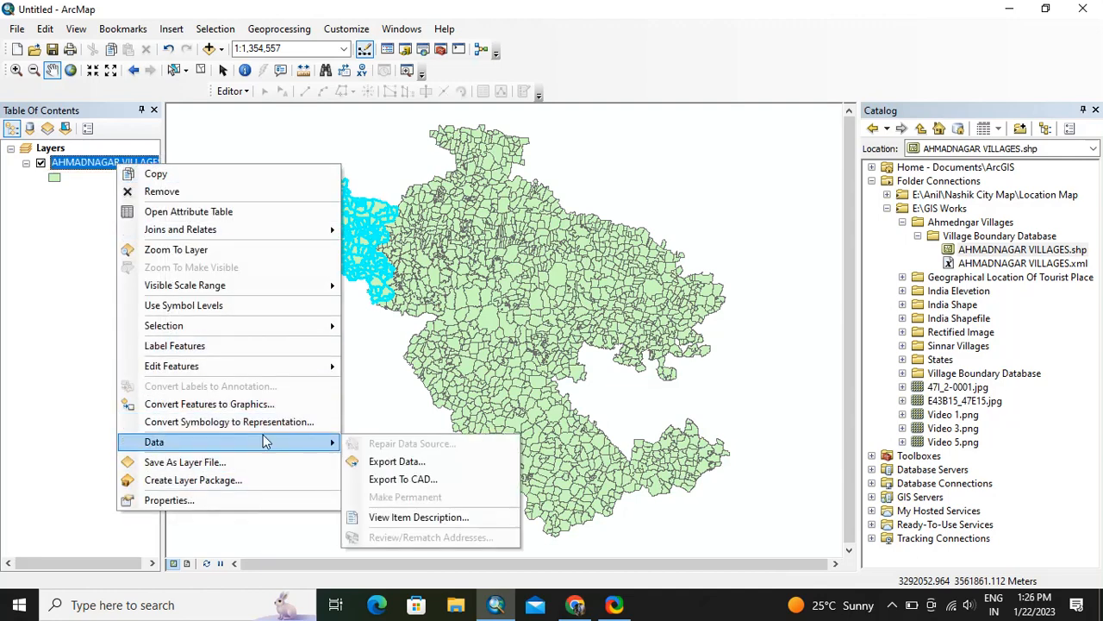
pyautogui.click(398, 464)
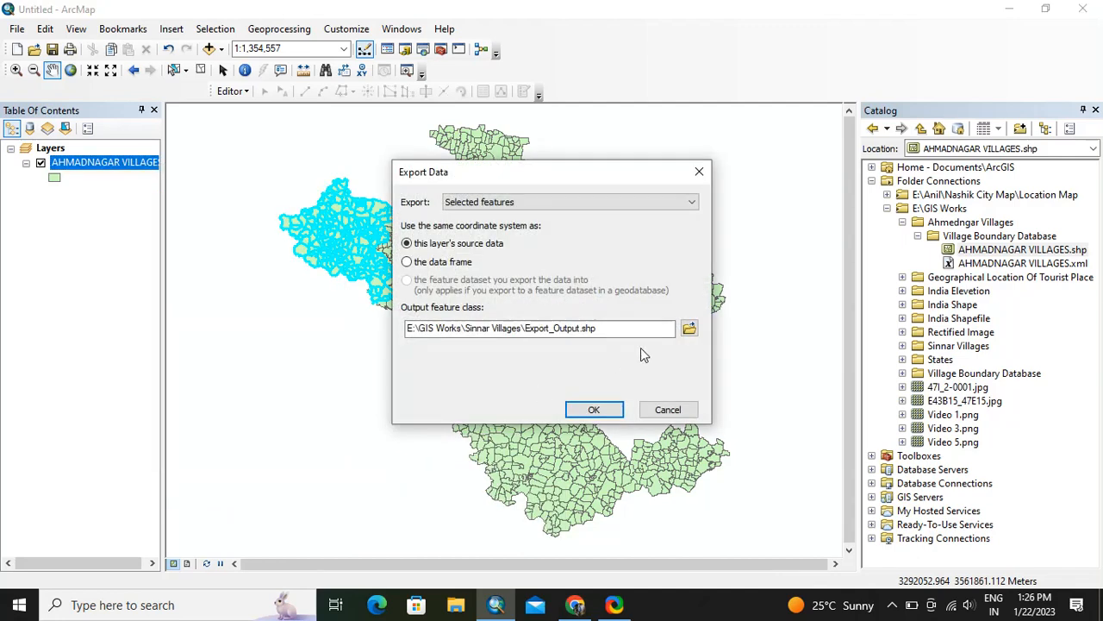
pyautogui.click(688, 327)
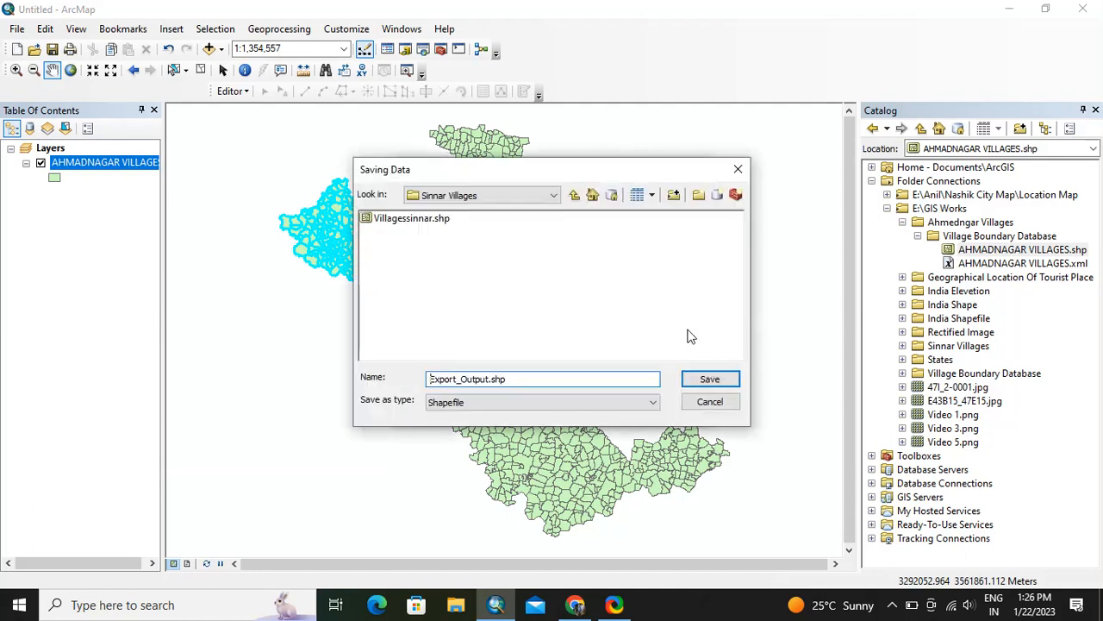
pyautogui.click(524, 199)
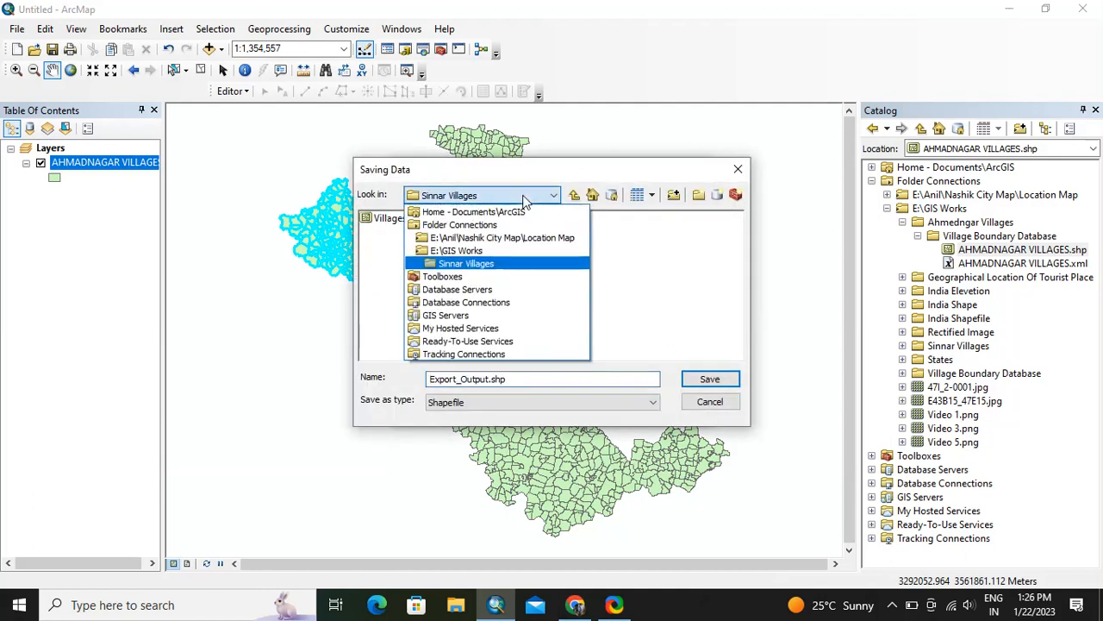
pyautogui.click(473, 250)
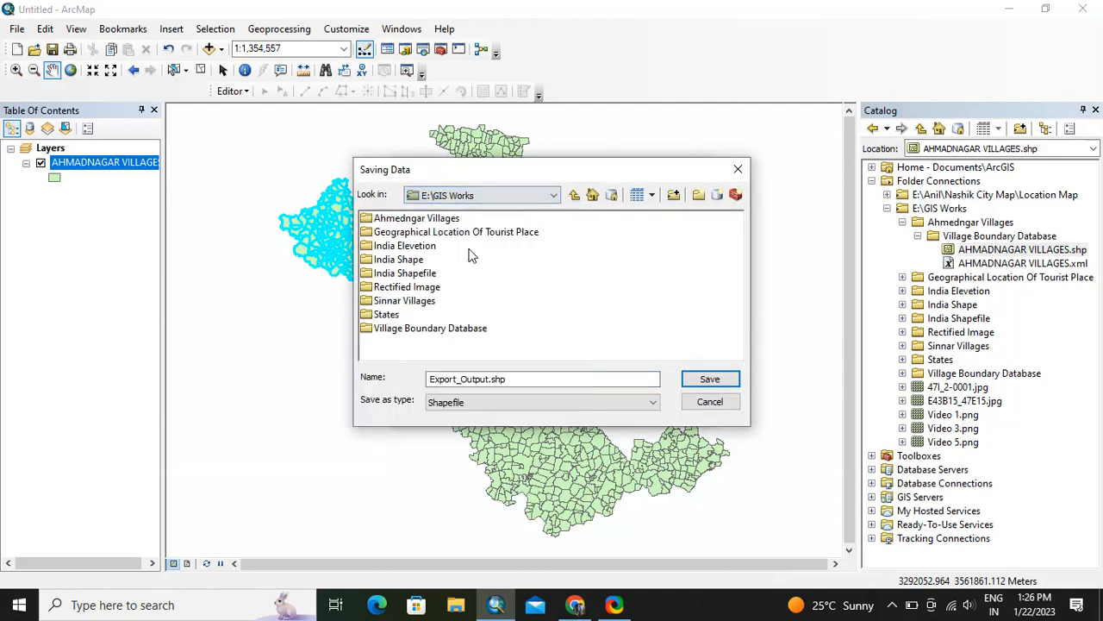
# - Create a folder named Akole Villages in E:\GIS Works and open it as the save location
pyautogui.click(698, 195)
pyautogui.write('a')
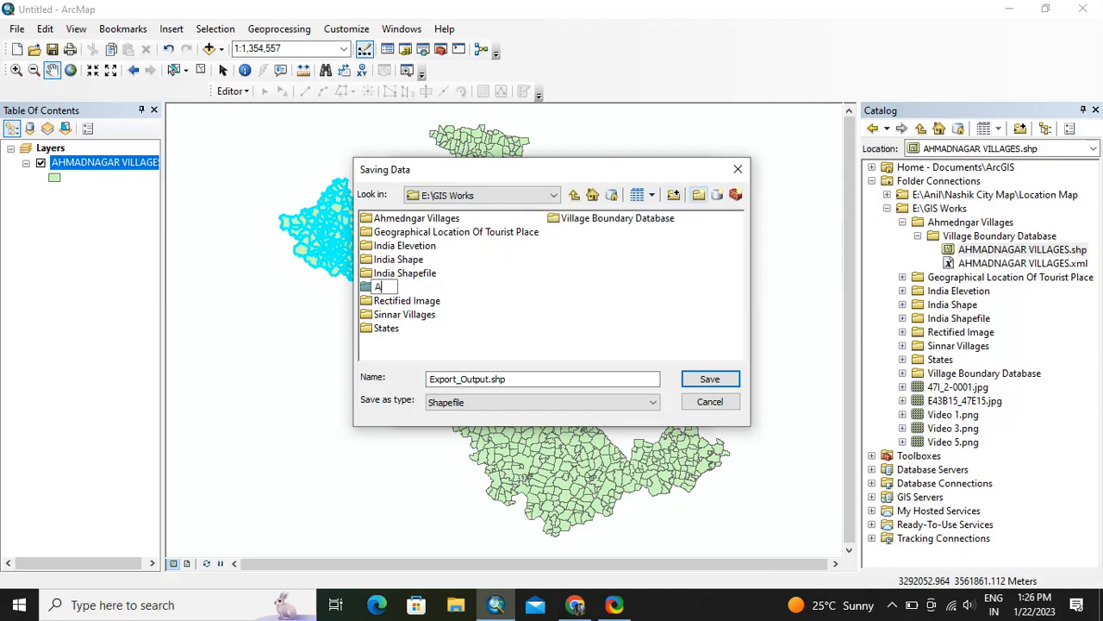
pyautogui.write('kole Villages')
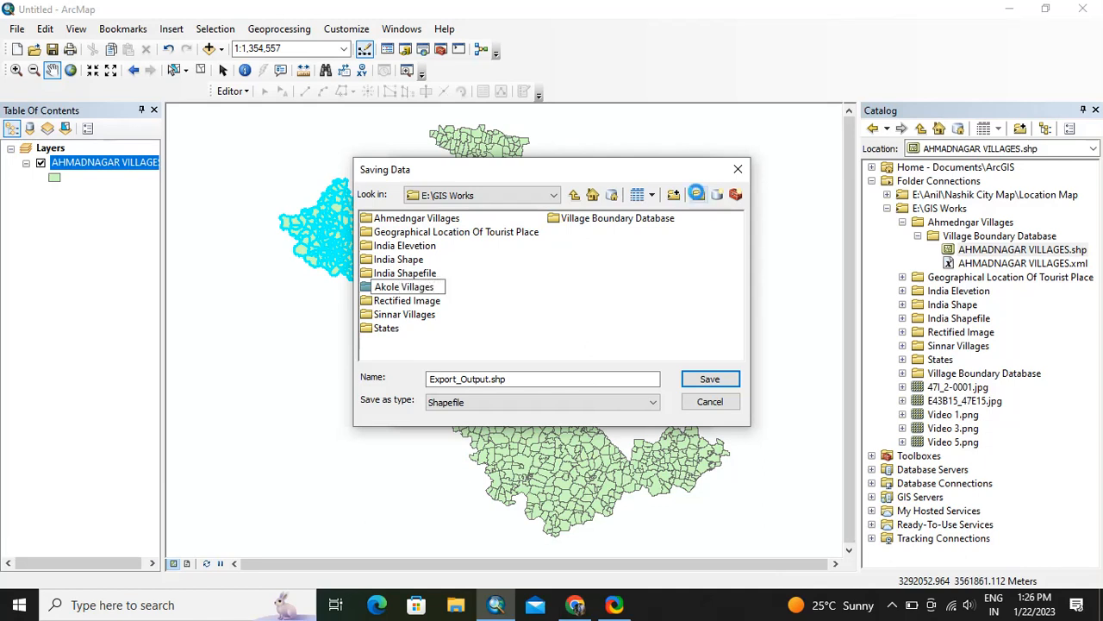
pyautogui.press('Return')
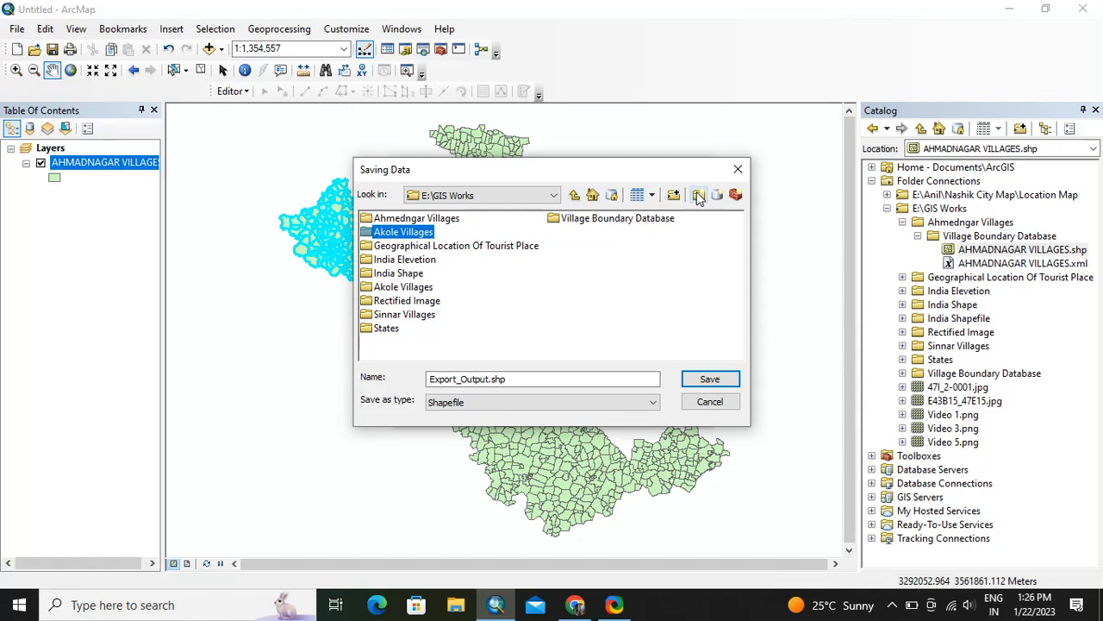
pyautogui.doubleClick(422, 239)
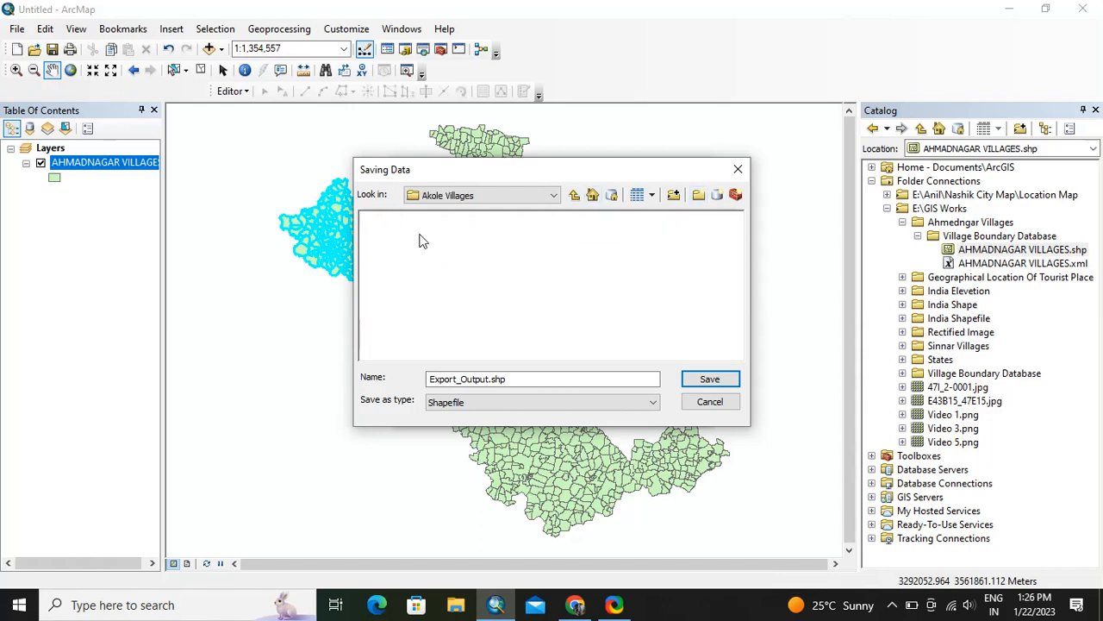
# - Export the selected features as Akole Villages.shp in the Akole Villages folder and add the exported data to the map as a layer
pyautogui.click(474, 379)
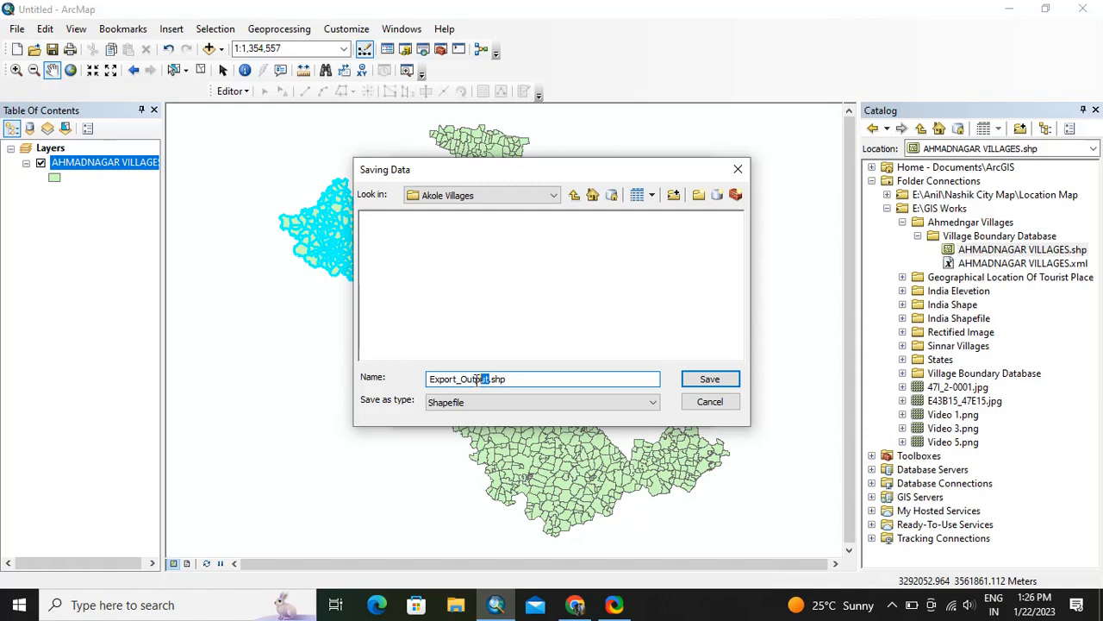
pyautogui.moveTo(478, 379); pyautogui.dragTo(428, 379)
pyautogui.write('V')
pyautogui.write('A')
pyautogui.write('kole Villa')
pyautogui.click(706, 379)
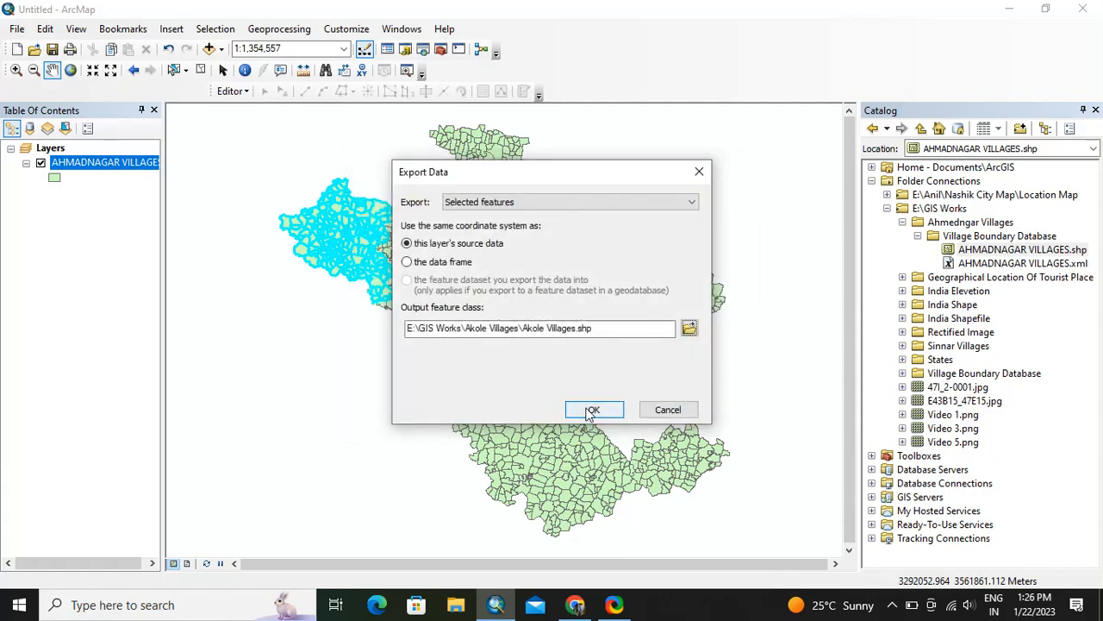
pyautogui.click(592, 411)
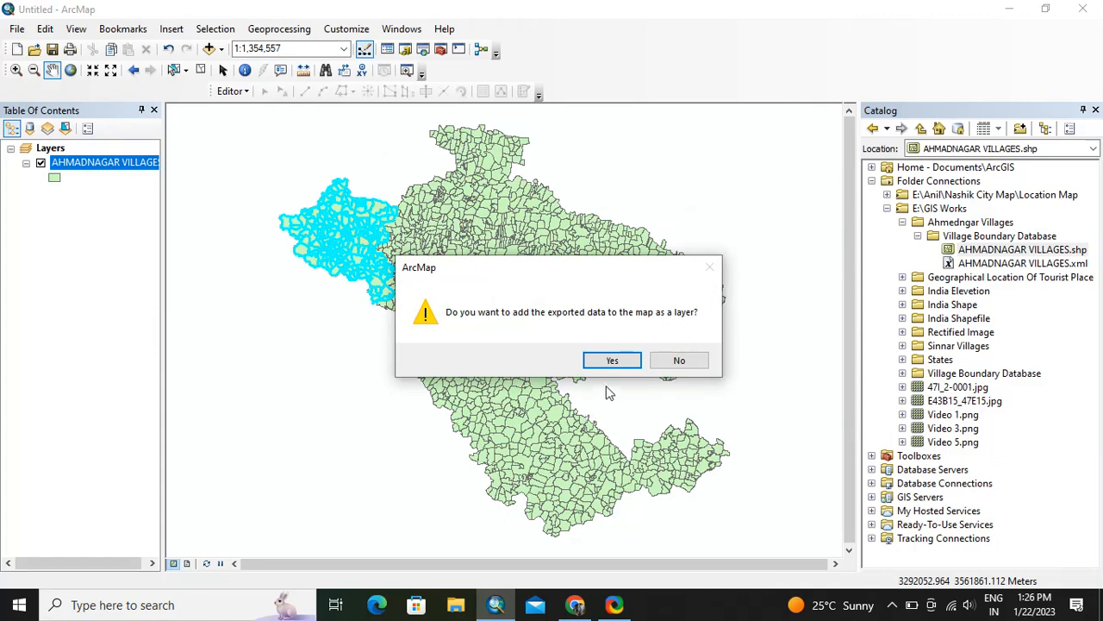
pyautogui.click(611, 362)
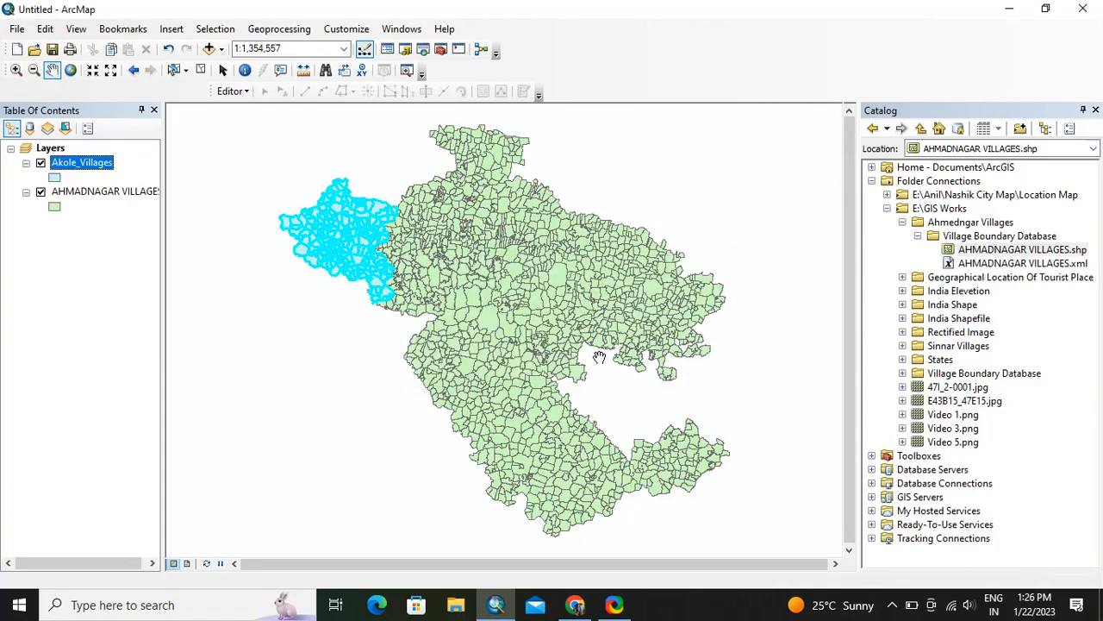
# - Hide the AHMADNAGAR VILLAGES layer and zoom the map to the Akole_Villages layer's extent
pyautogui.click(40, 192)
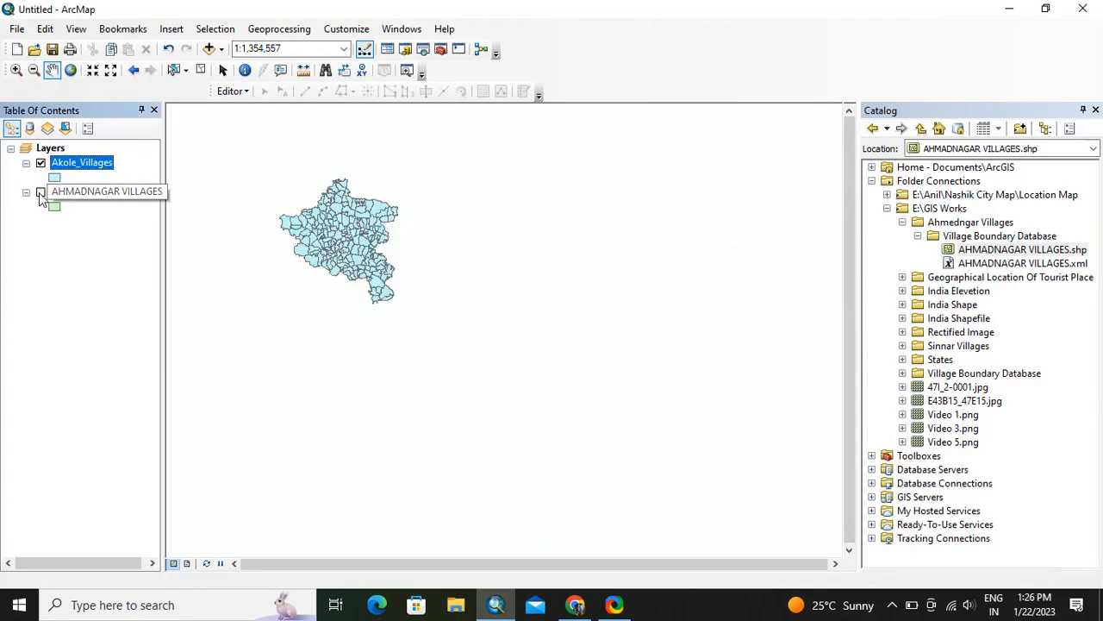
pyautogui.rightClick(88, 165)
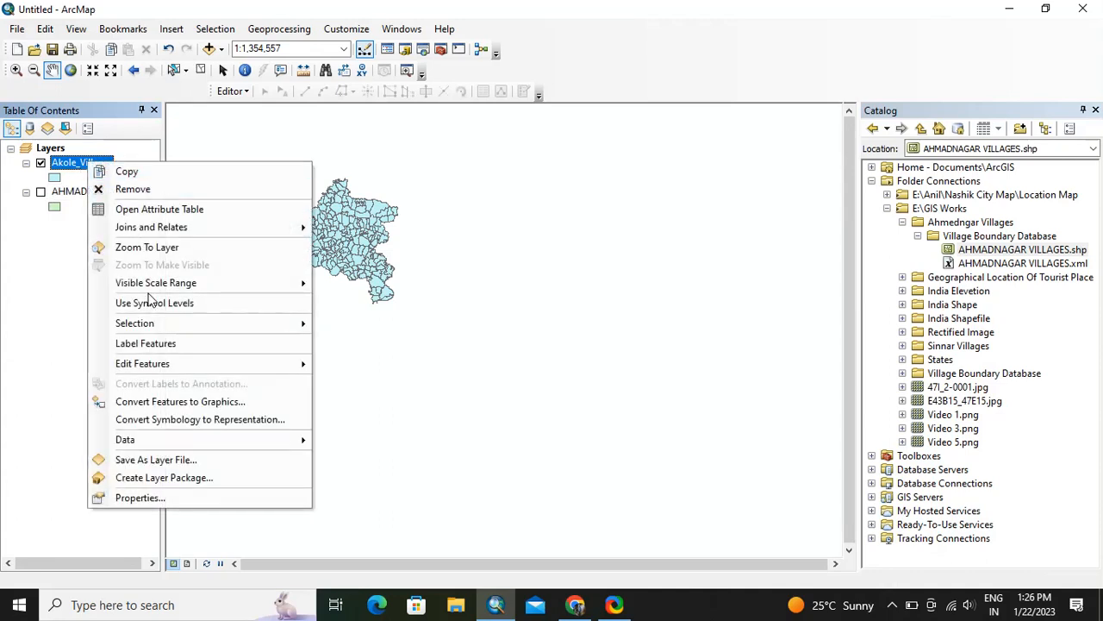
pyautogui.click(175, 246)
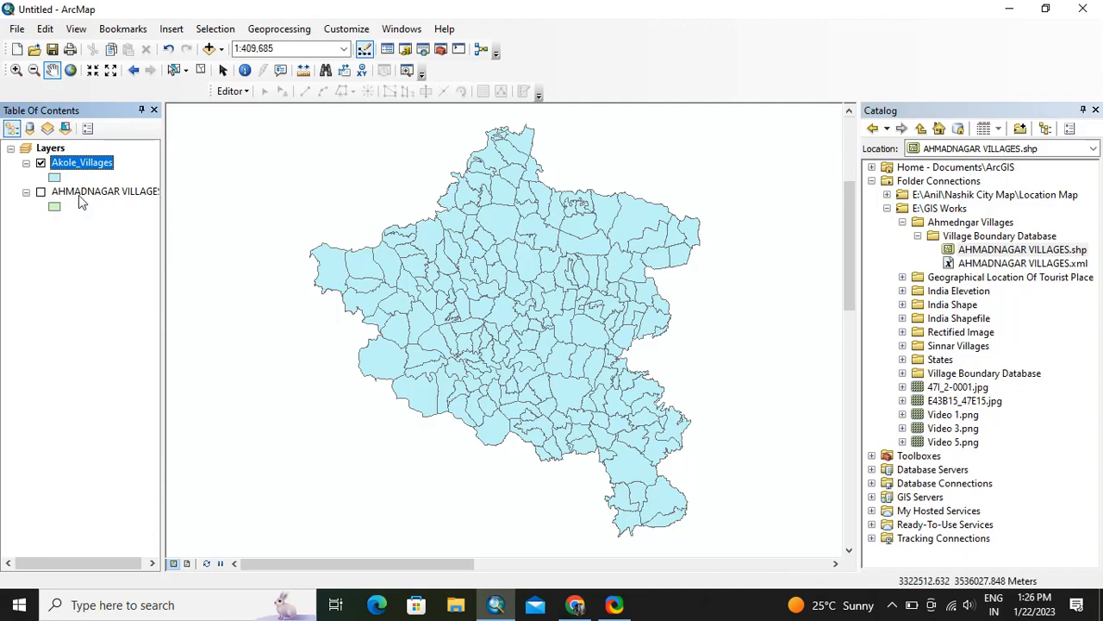
# - Give the Akole_Villages layer the Hollow symbol with an outline width of 1
pyautogui.click(55, 178)
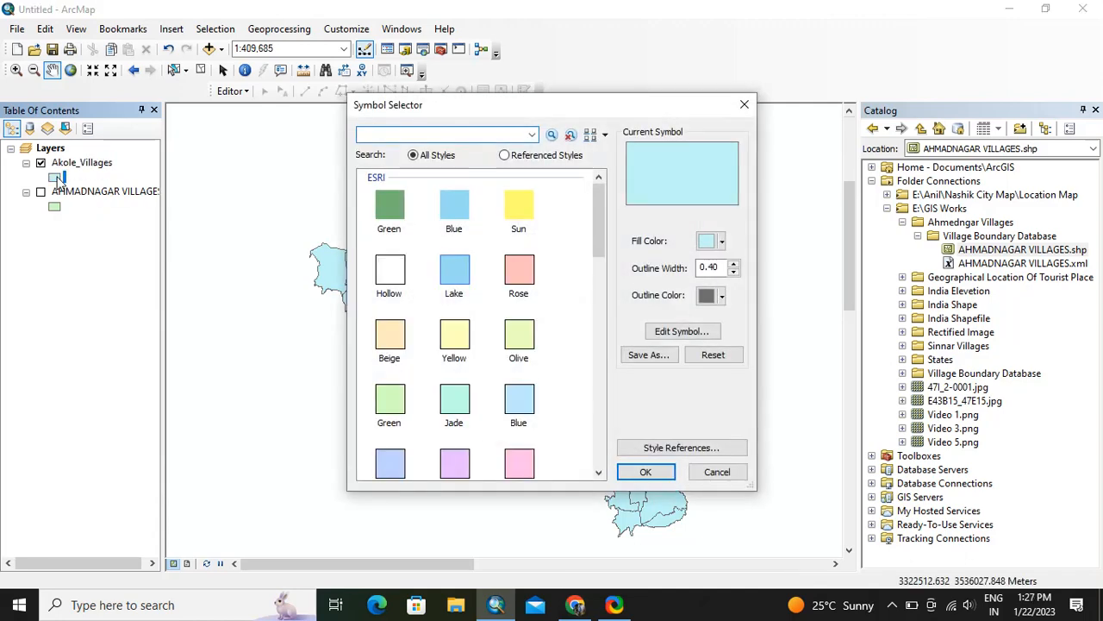
pyautogui.click(390, 271)
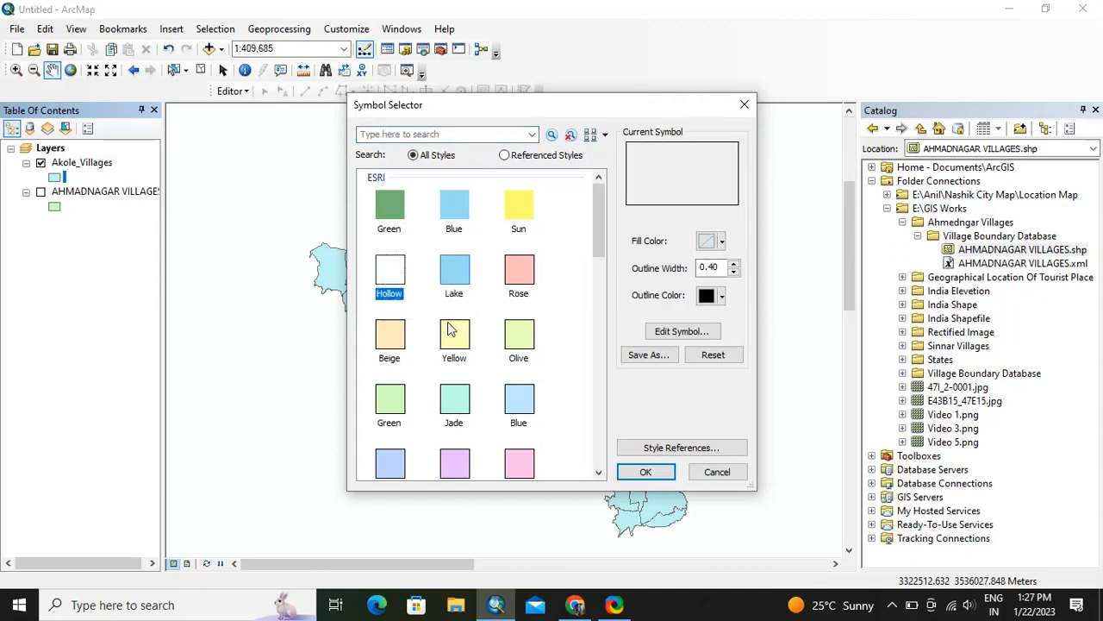
pyautogui.click(733, 265)
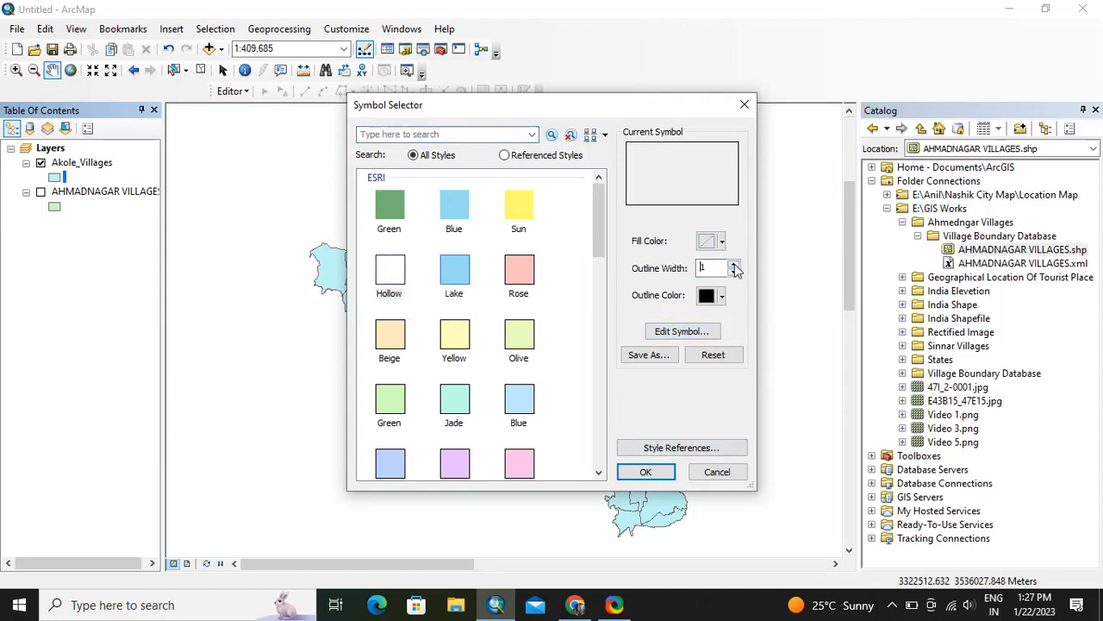
pyautogui.click(647, 472)
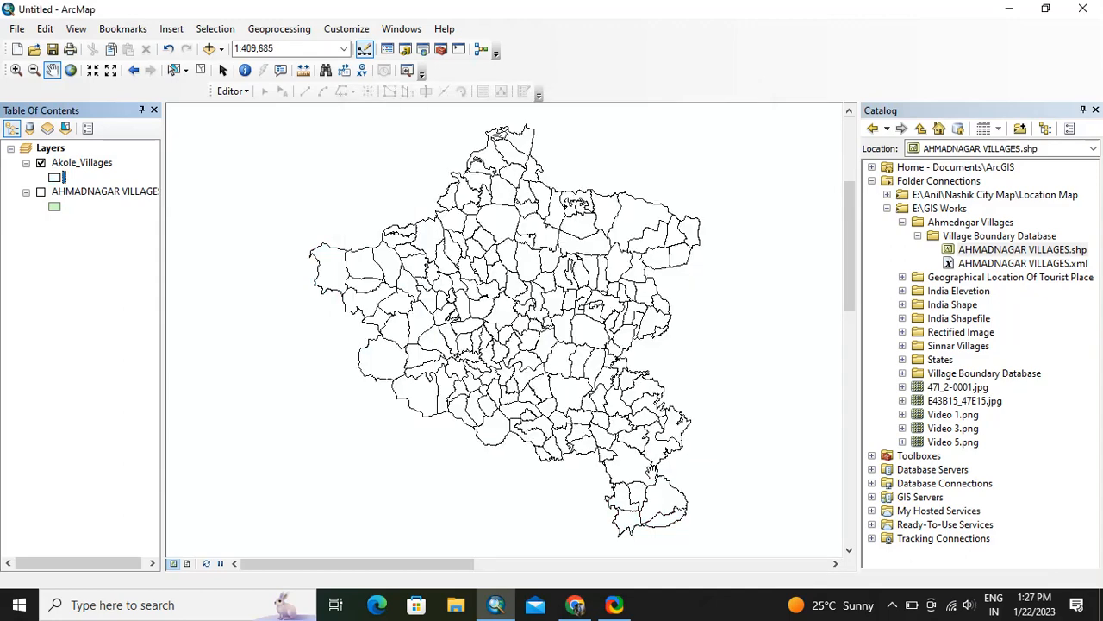
# - Turn on labels for the Akole_Villages features, using VILLAGE as the label field
pyautogui.click(97, 168)
pyautogui.rightClick(97, 167)
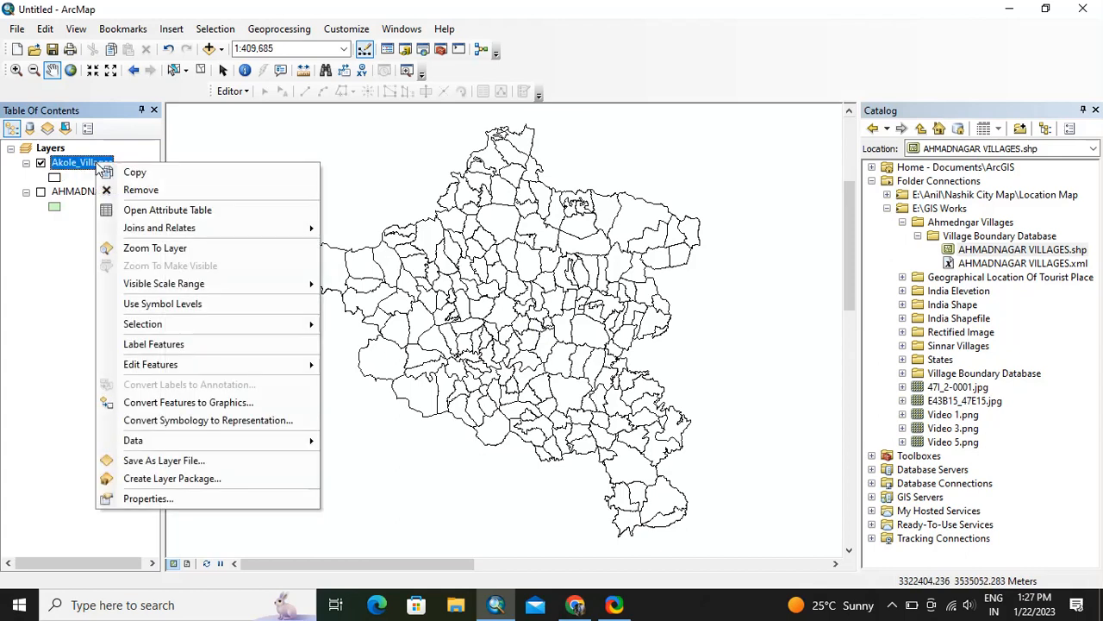
pyautogui.click(145, 498)
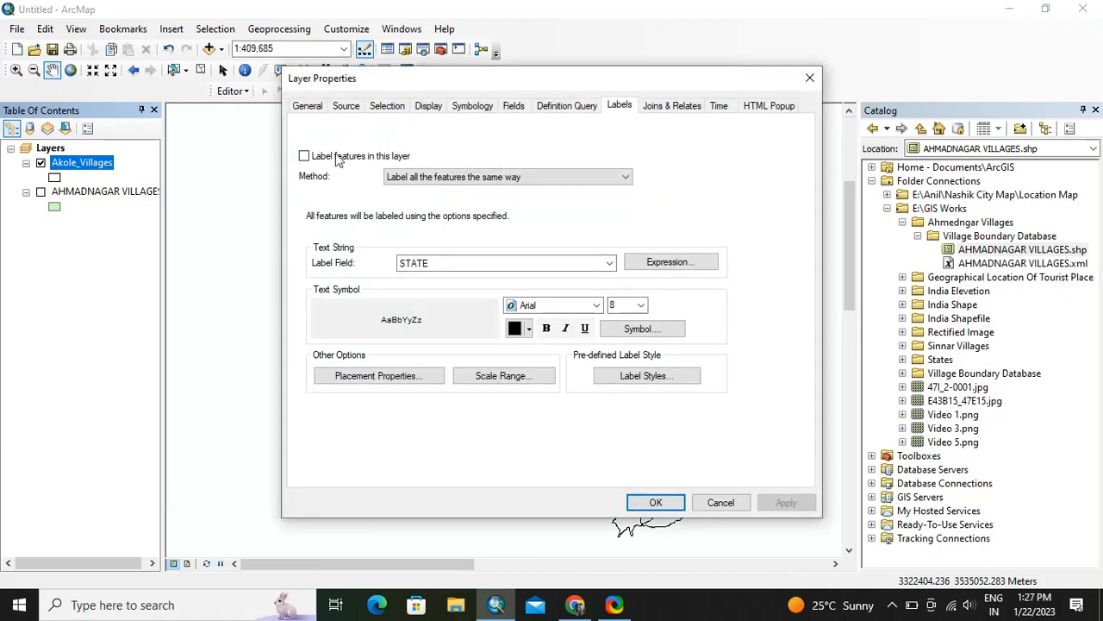
pyautogui.click(314, 157)
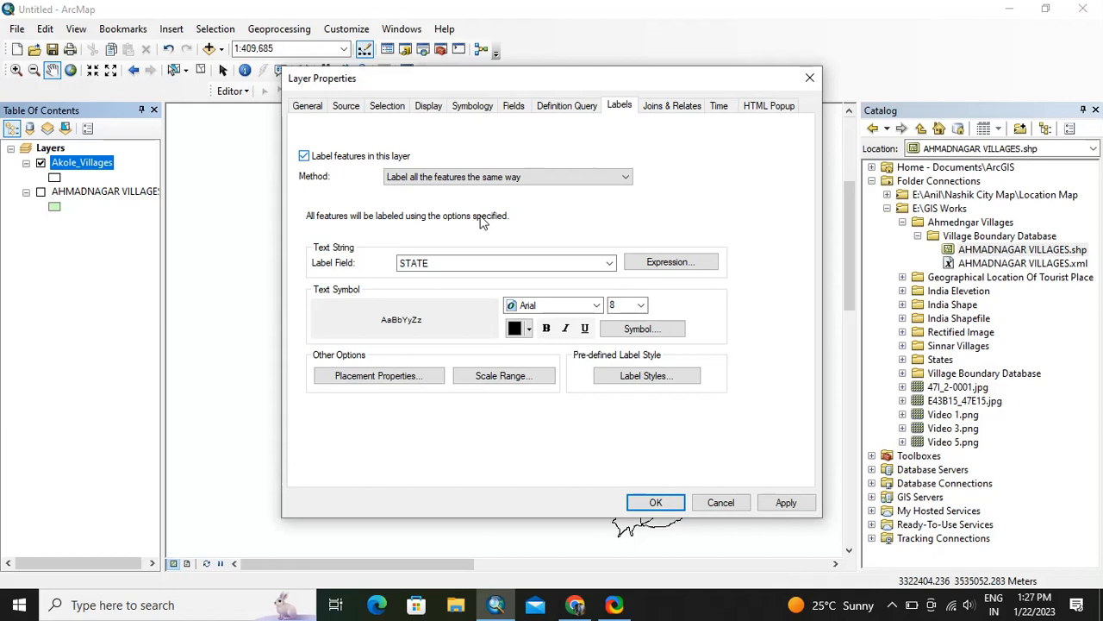
pyautogui.click(609, 264)
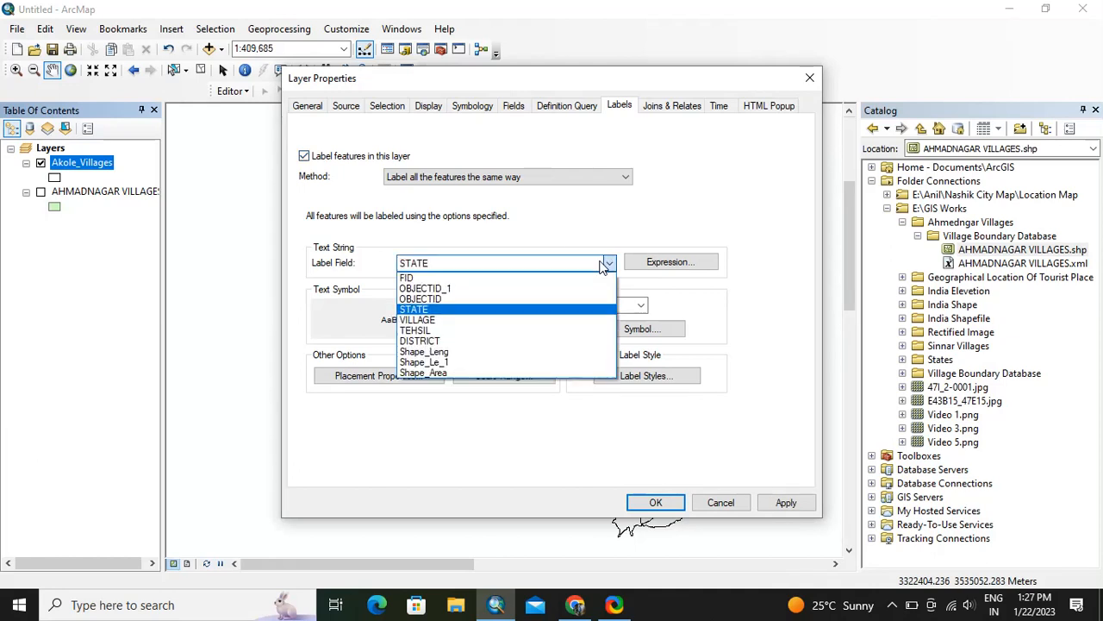
pyautogui.click(457, 321)
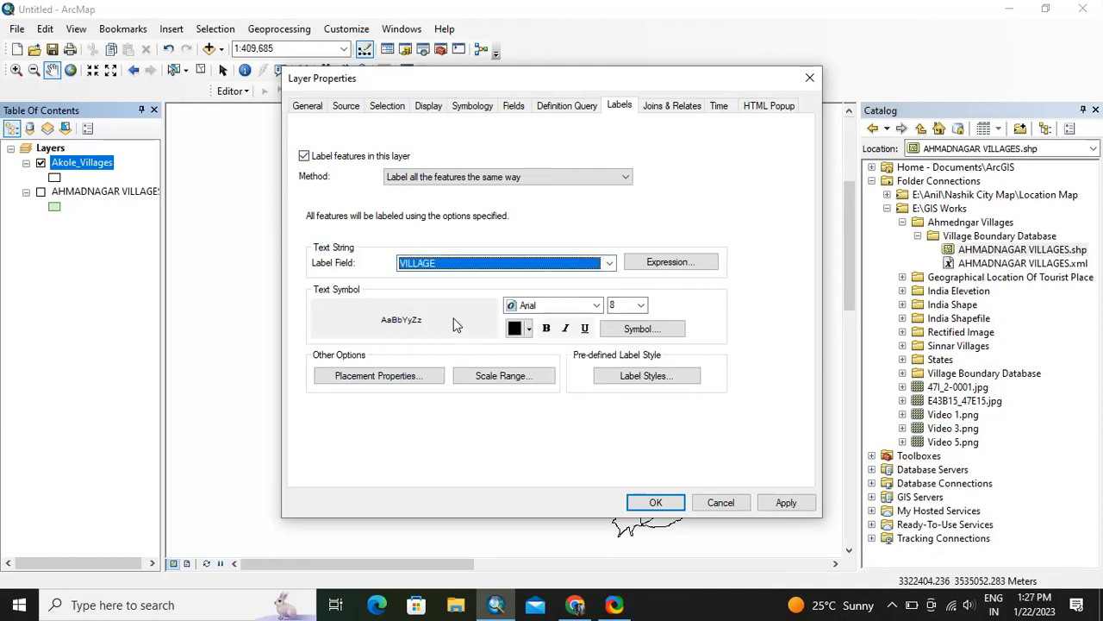
pyautogui.click(784, 503)
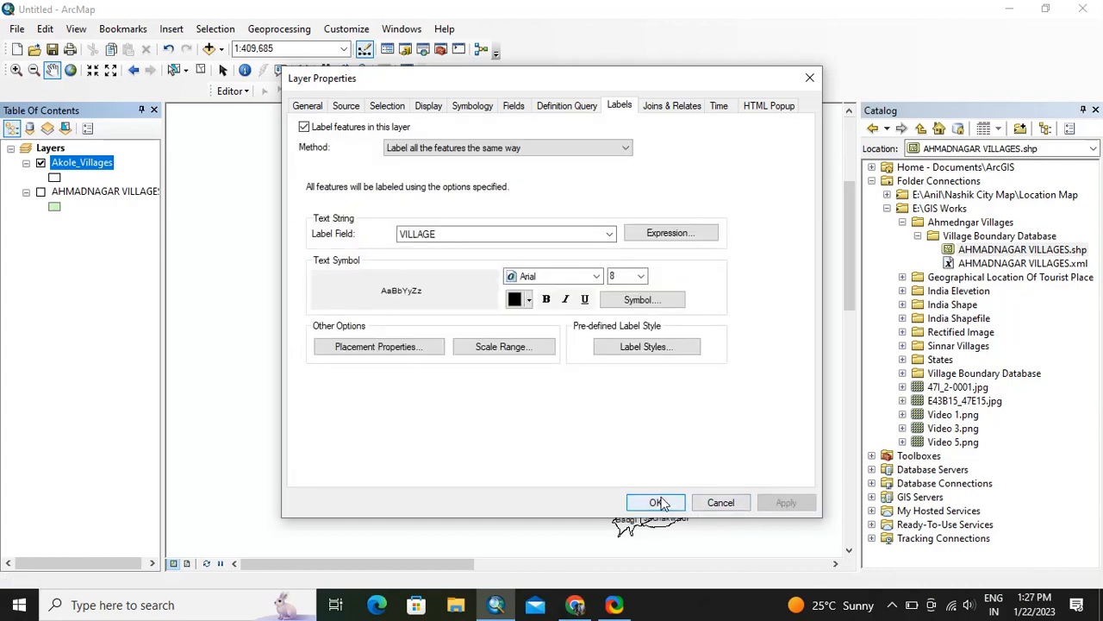
pyautogui.click(657, 503)
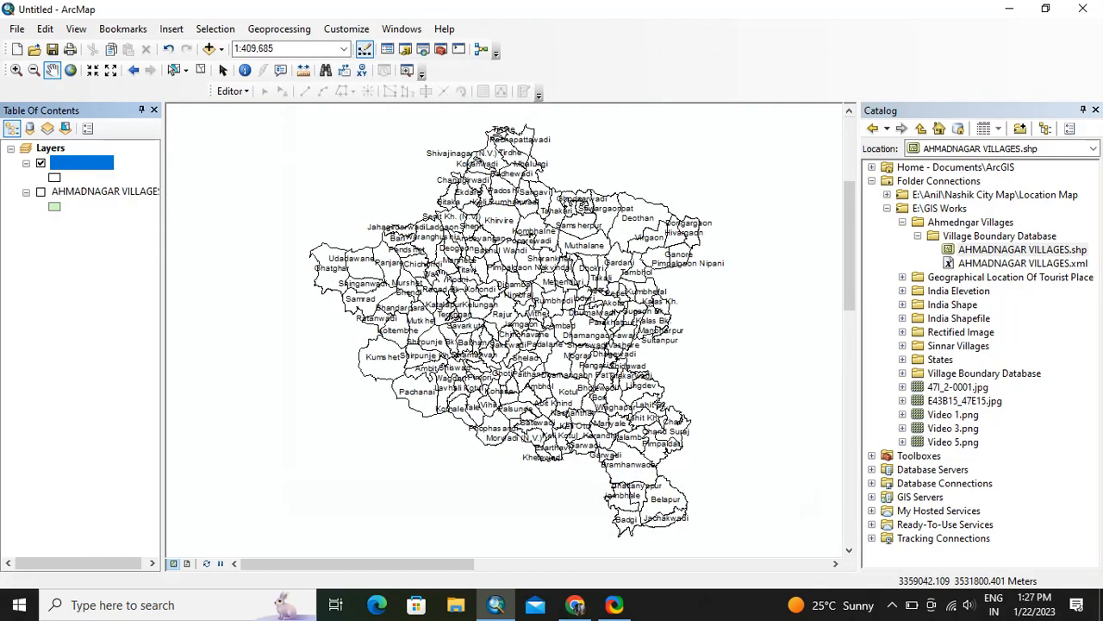
# - Examine the village boundaries and name labels up close, from the central villages across to Akola, Gardani and Ganore
pyautogui.scroll(2, 440, 274)
pyautogui.scroll(-5, 440, 274)
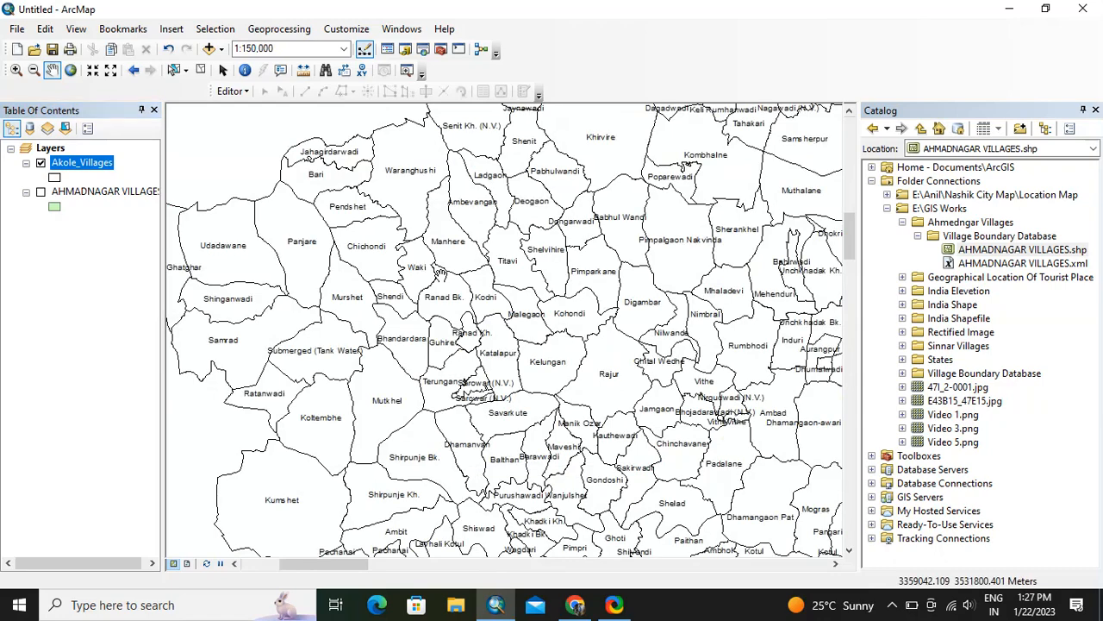
pyautogui.moveTo(580, 369); pyautogui.dragTo(287, 367)
pyautogui.moveTo(453, 351); pyautogui.dragTo(303, 345)
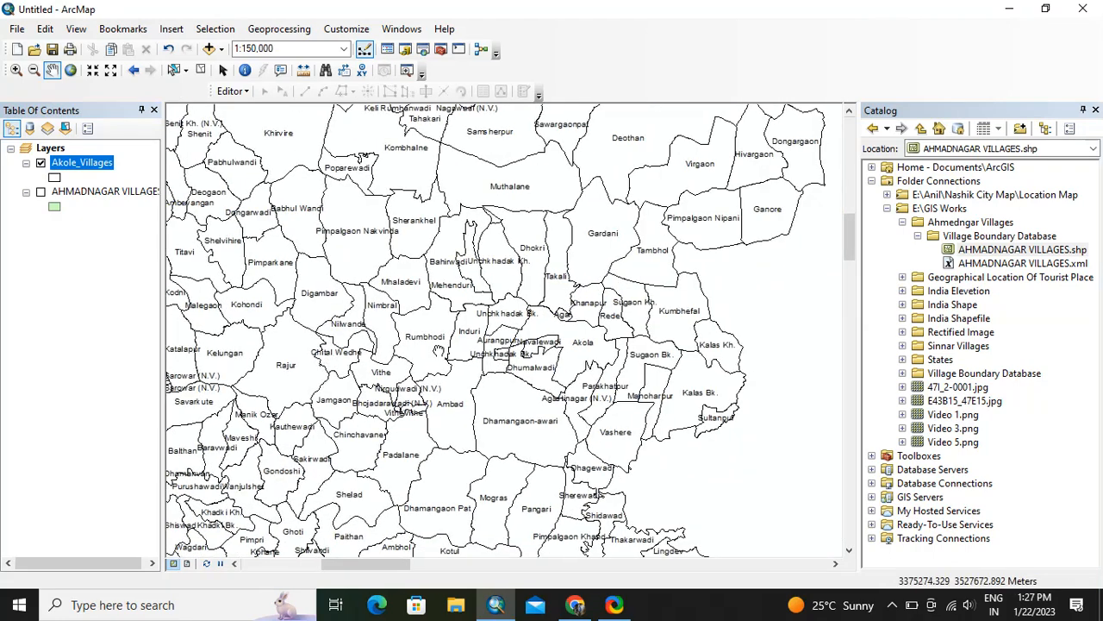
pyautogui.scroll(-3, 483, 332)
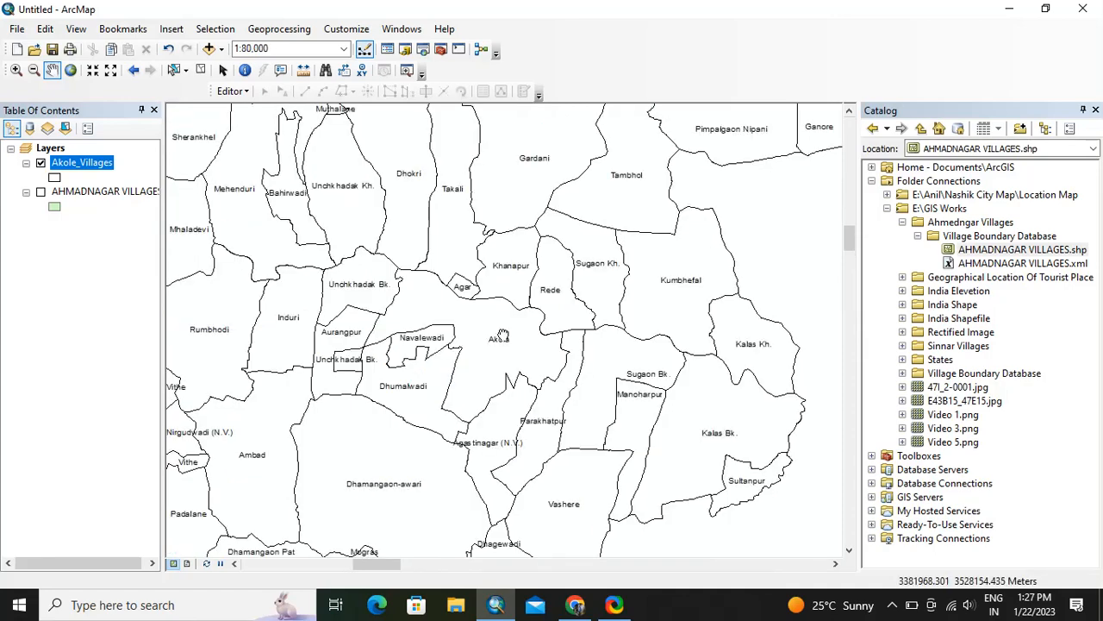
pyautogui.moveTo(502, 336); pyautogui.dragTo(417, 405)
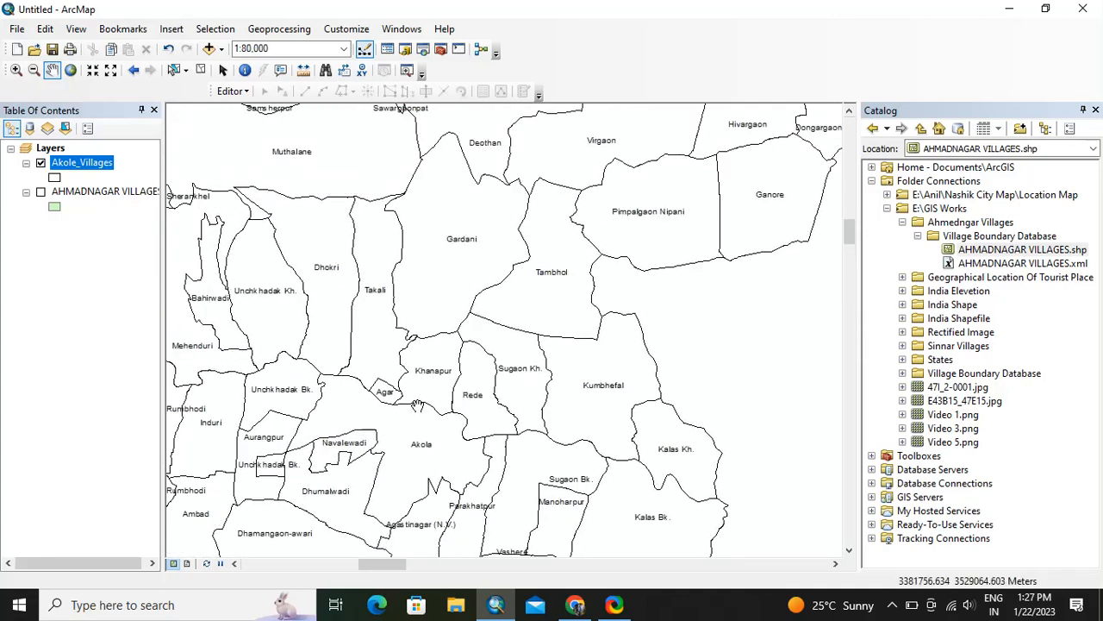
pyautogui.moveTo(479, 291); pyautogui.dragTo(449, 441)
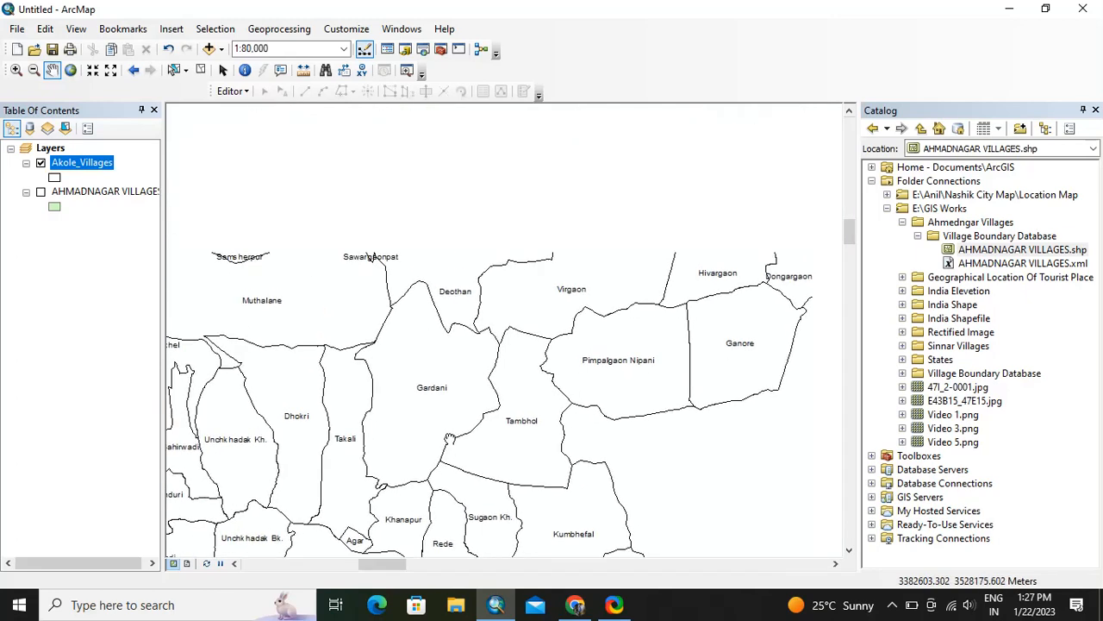